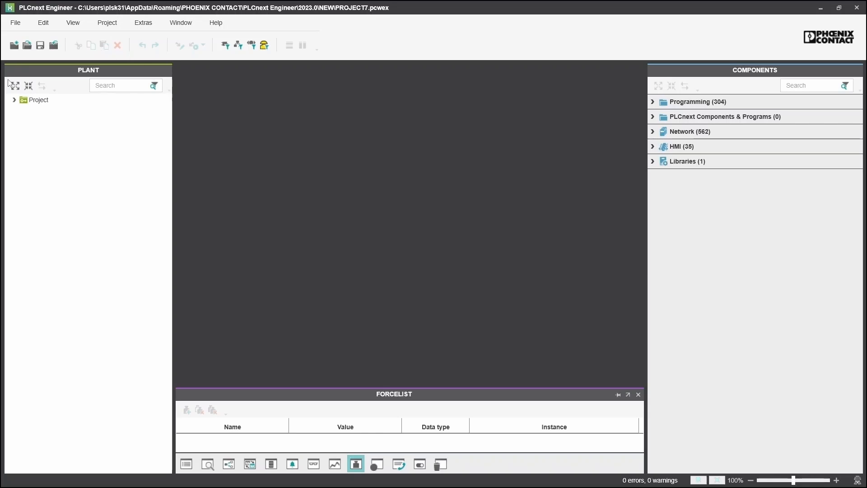
Expand PROJECT7 down to the axc-f-2152-1 controller to list its PLCnext, IEC 61131-3 and HMI nodes
click(9, 100)
click(14, 99)
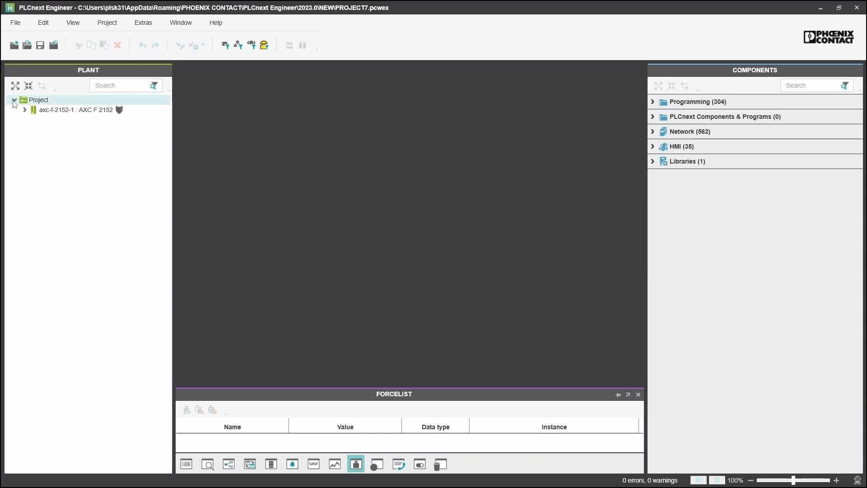
click(25, 109)
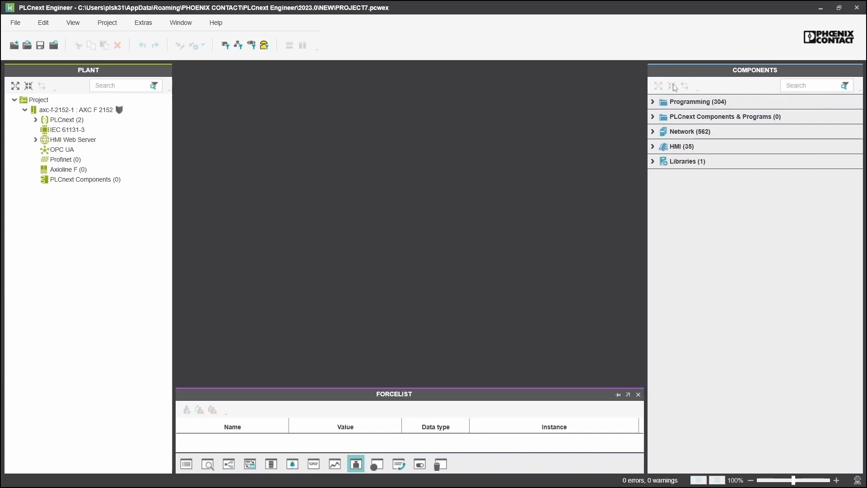
Peek into Programming, then expand HMI (35) into its Objects (14), Local (0) and Default (21) groups
click(653, 103)
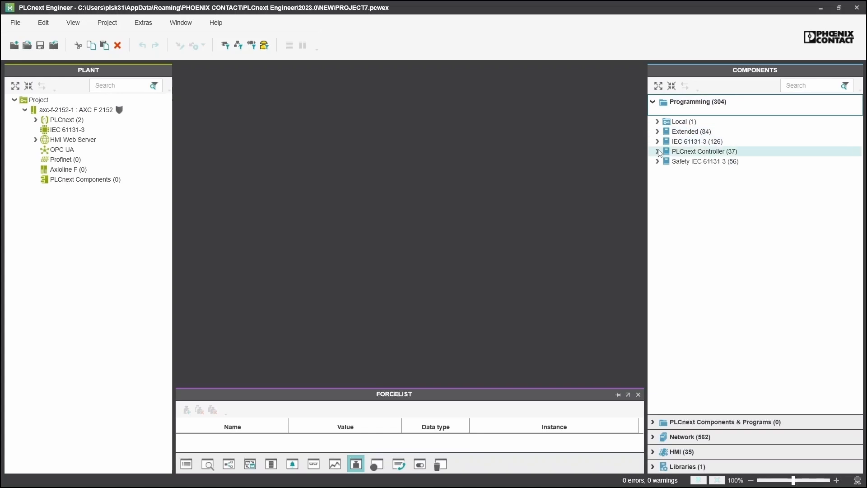
click(653, 101)
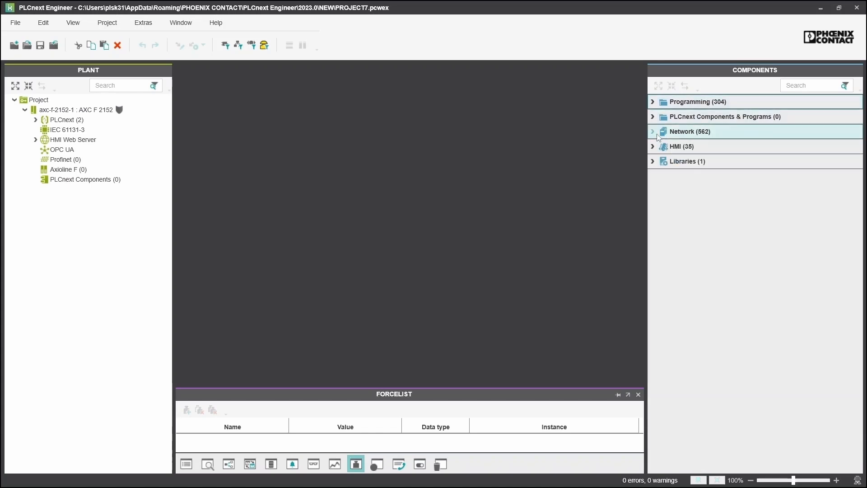
click(654, 151)
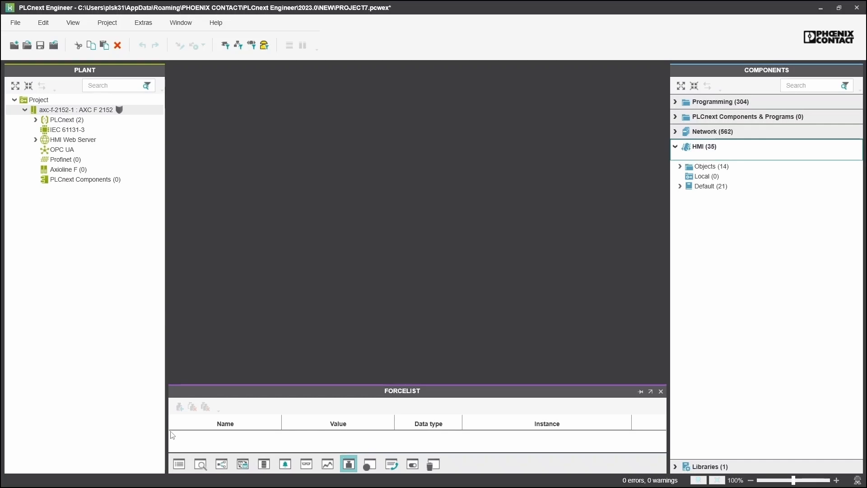
Cycle the bottom panel through Messages, Cross References and Watches, ending on the Logic Analyzer
click(178, 464)
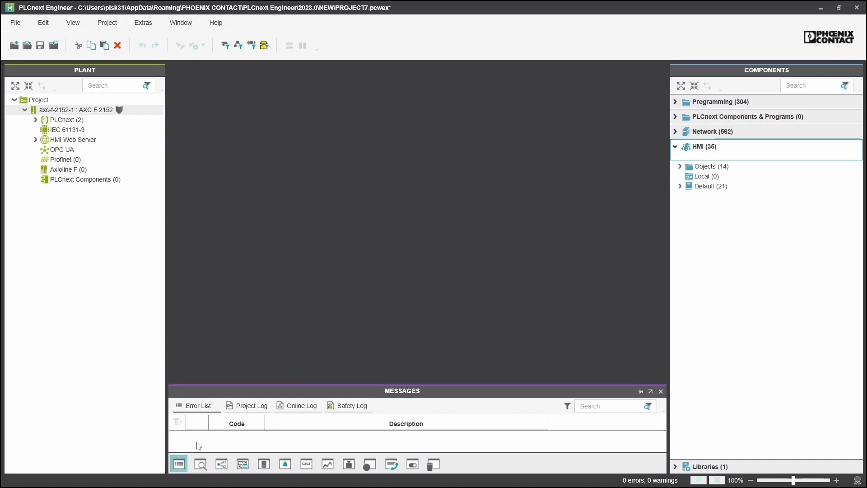
click(216, 466)
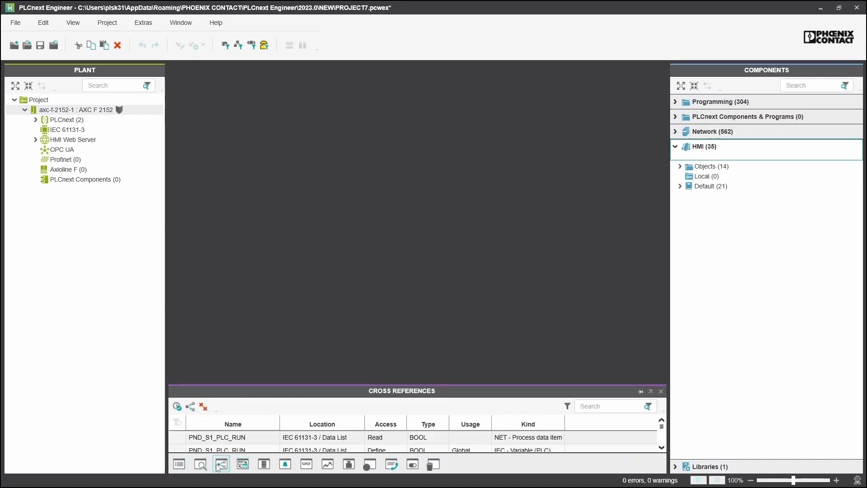
click(306, 466)
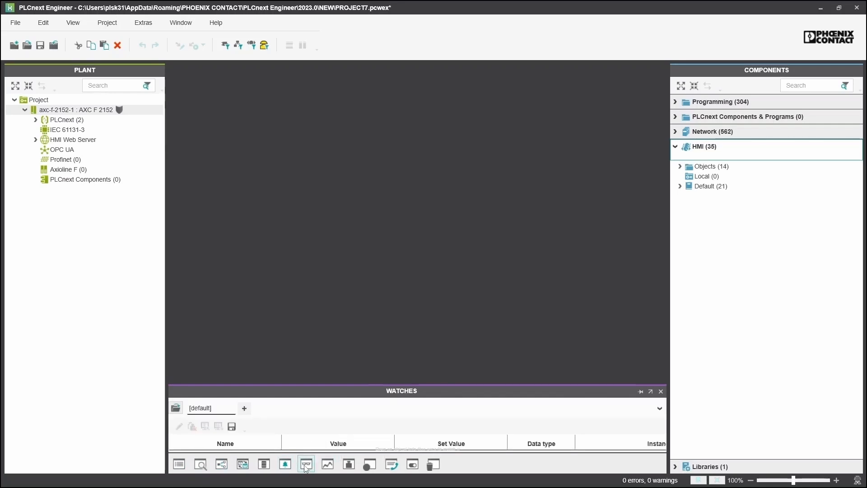
click(327, 465)
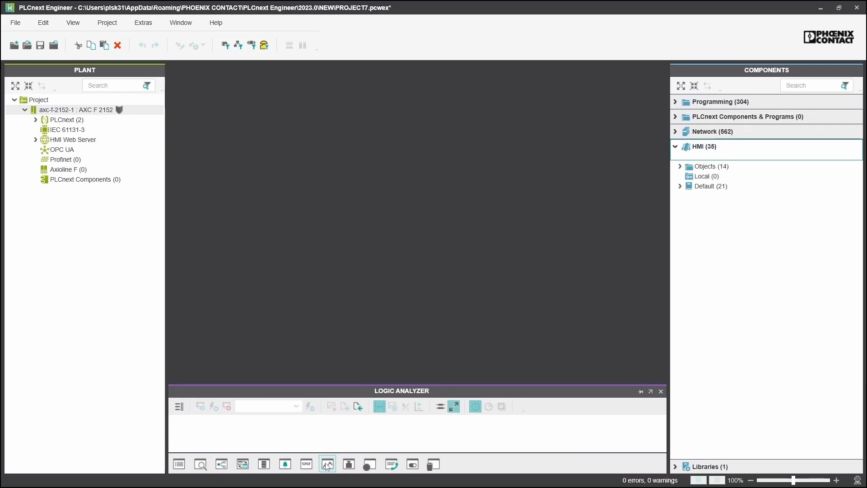
click(347, 439)
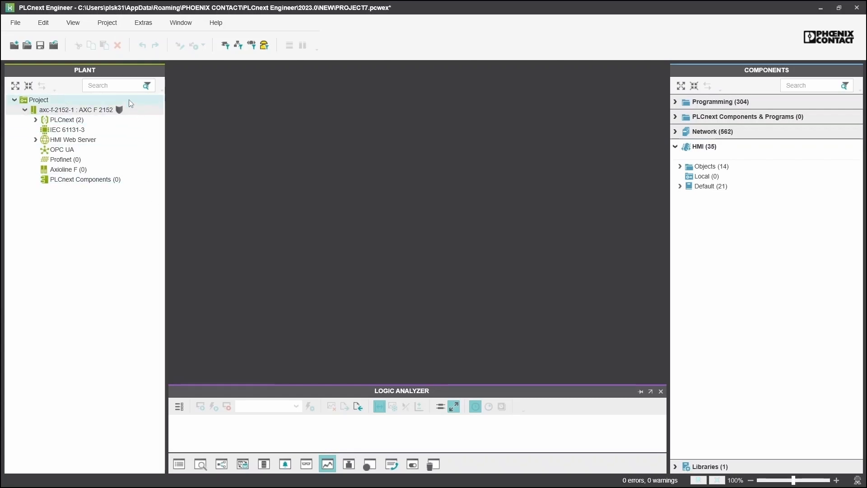
Check the project's Version Information, then open axc-f-2152-1 Settings showing IP 192.168.1.10
double_click(62, 103)
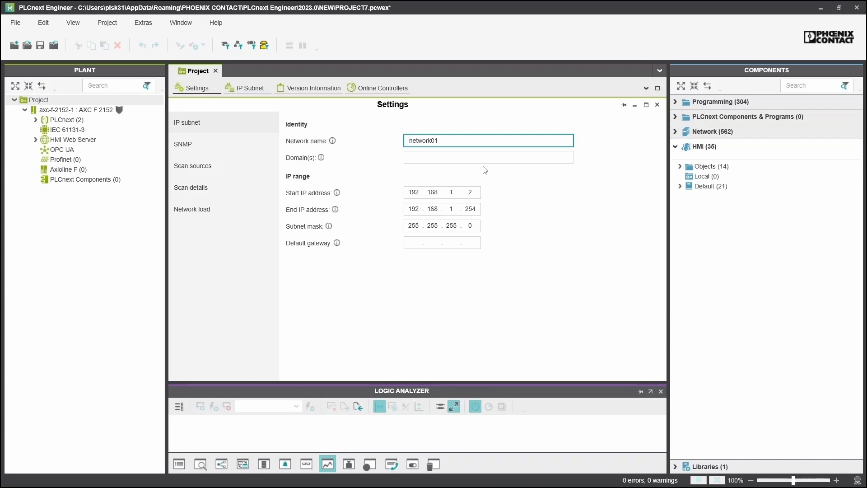
click(328, 94)
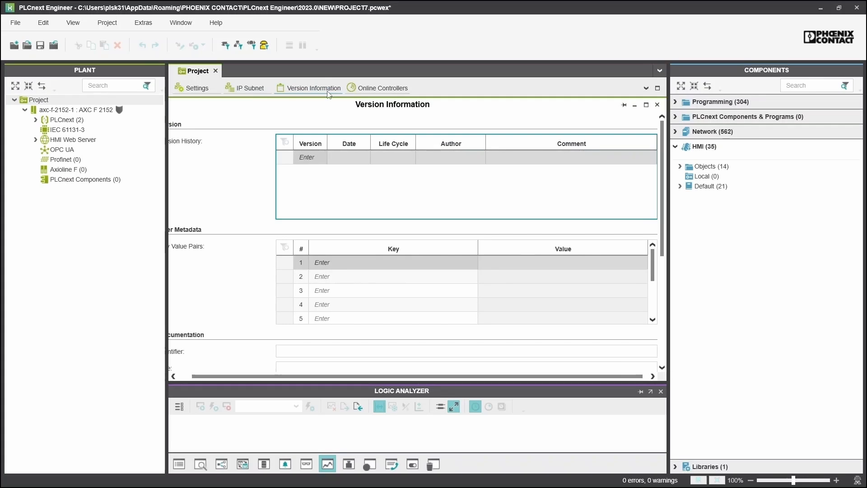
drag(339, 377, 253, 377)
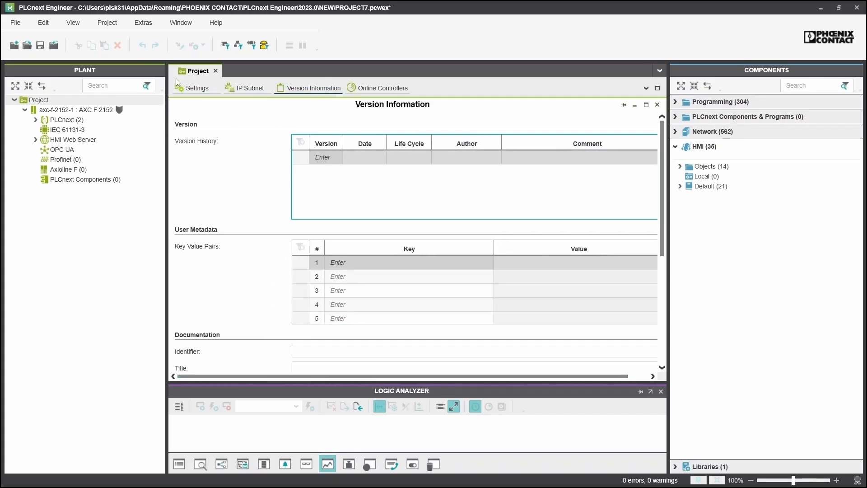
double_click(92, 113)
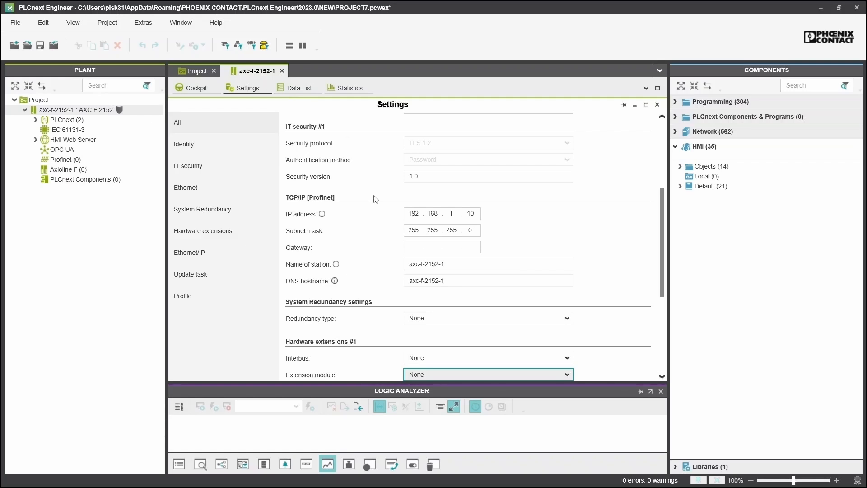
Review the controller's extension module and Interbus options, leaving Interbus at None, then view the Cockpit
click(466, 264)
scroll(465, 262, down, 1)
scroll(457, 246, down, 3)
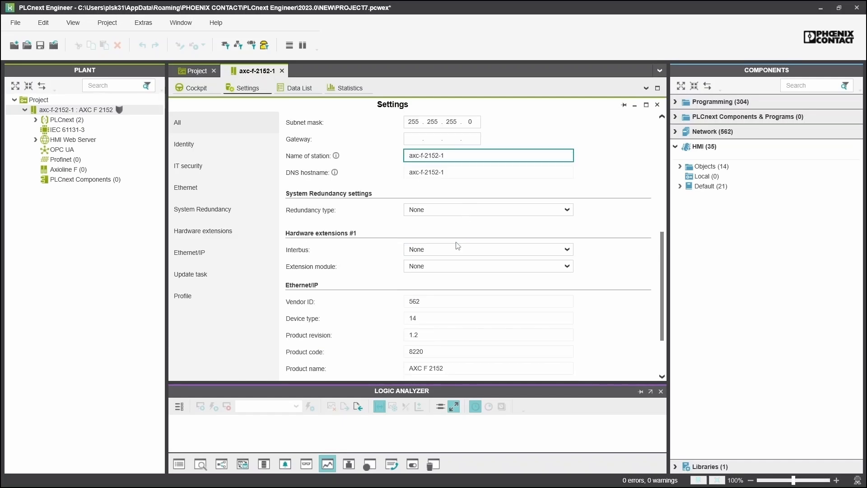
click(452, 271)
click(450, 268)
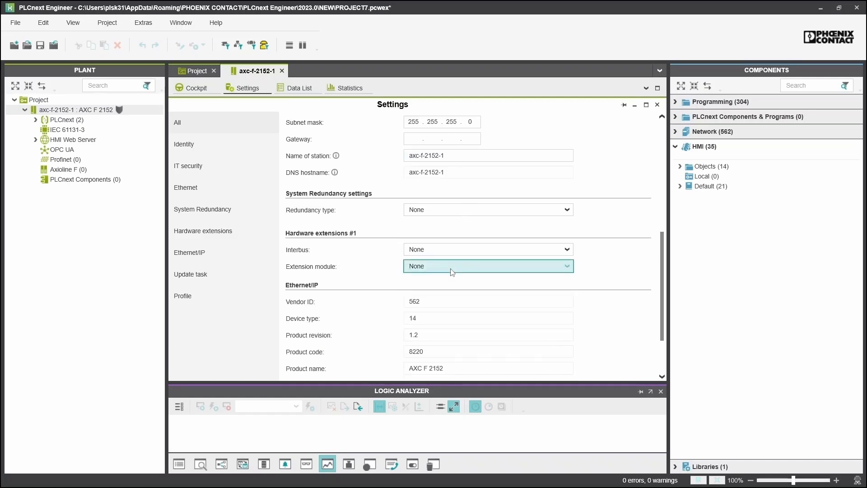
click(458, 251)
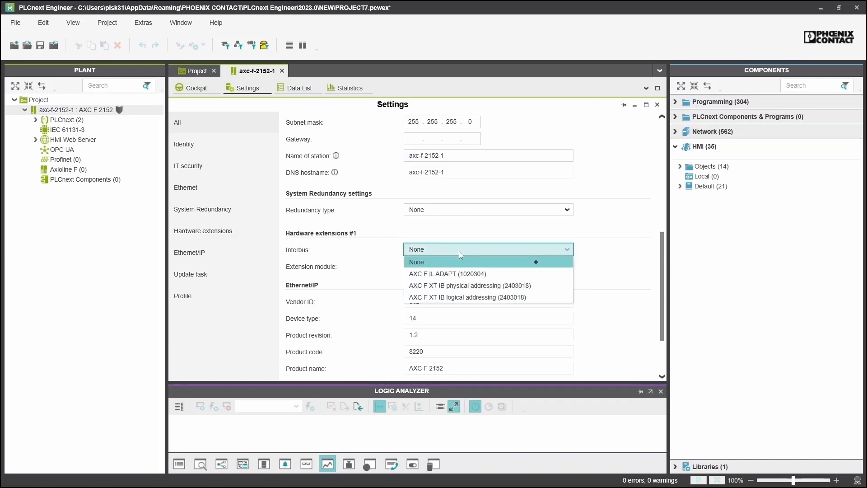
click(459, 251)
scroll(351, 288, up, 6)
scroll(351, 289, up, 4)
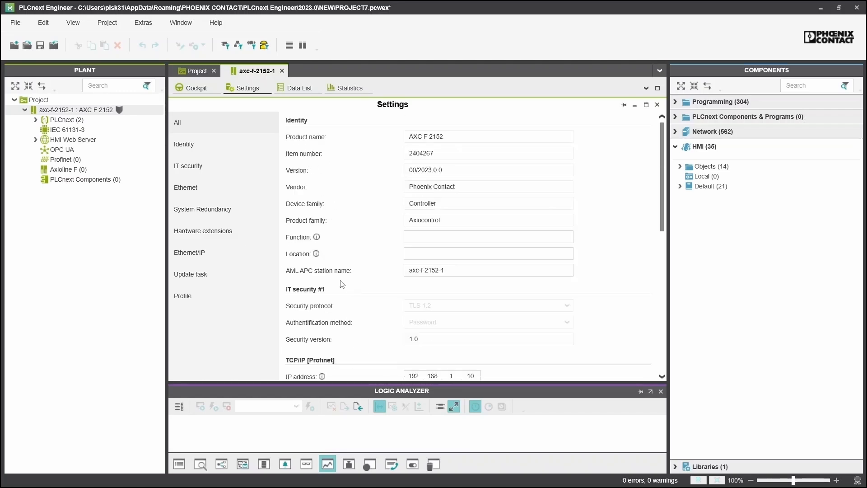
click(196, 93)
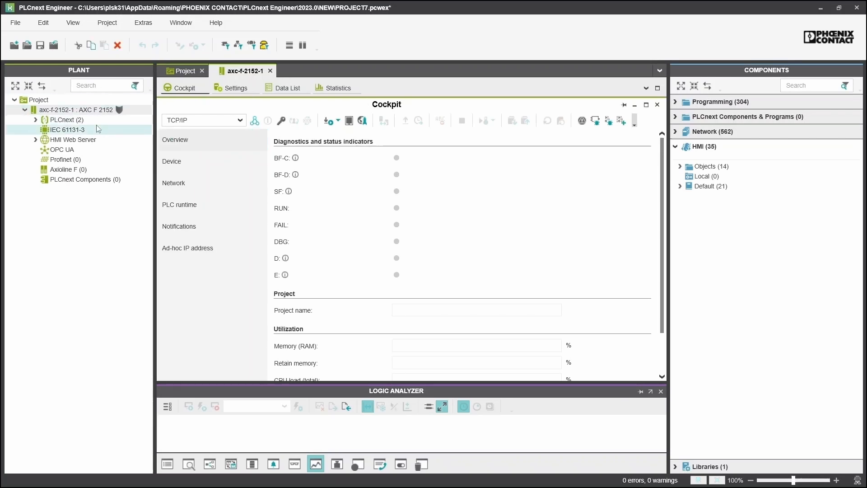
Open PLCnext tasks, the IEC 61131-3 Data List and HMI Web Server settings (HTTPS port 443)
click(93, 121)
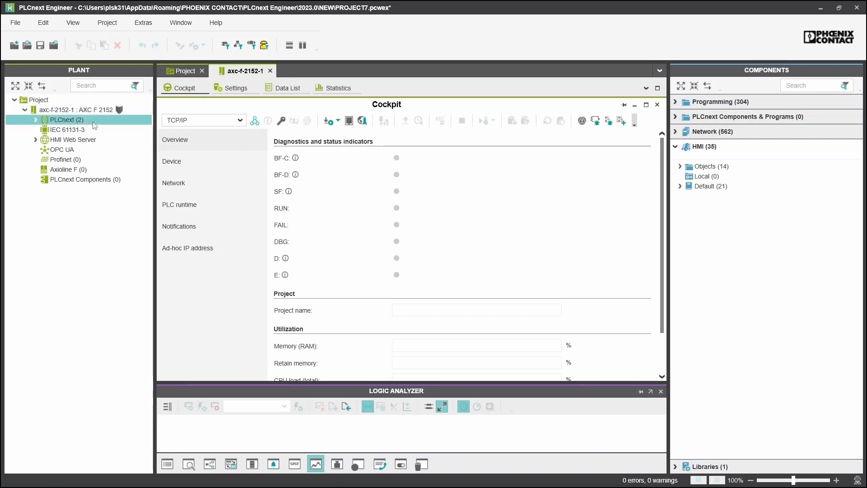
double_click(94, 122)
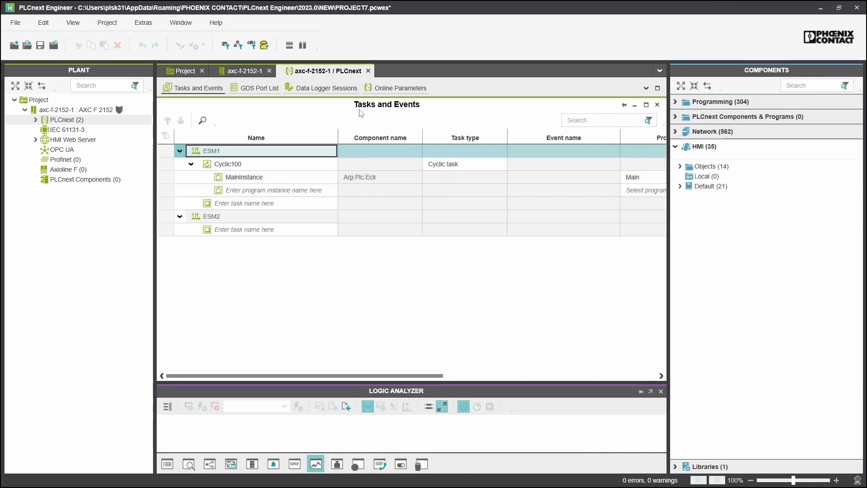
click(66, 131)
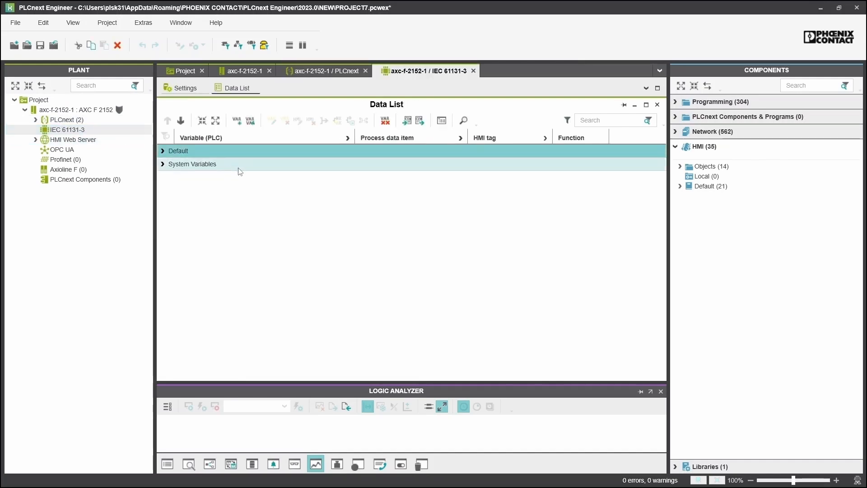
click(163, 165)
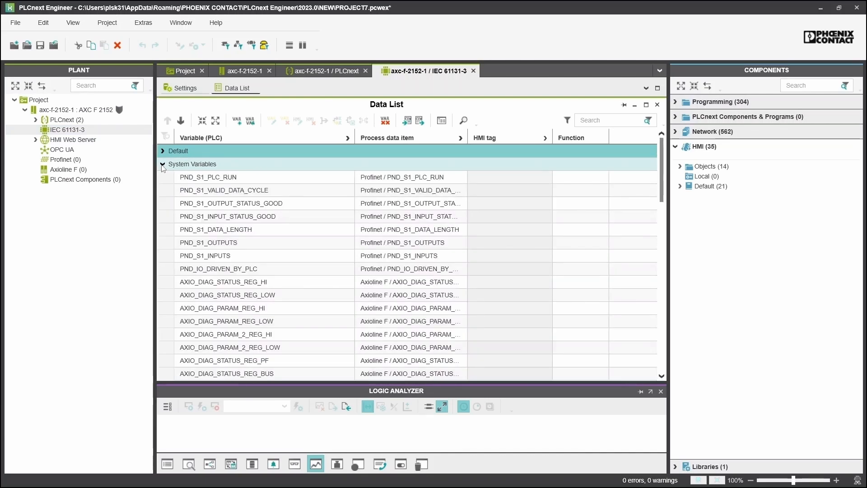
click(163, 165)
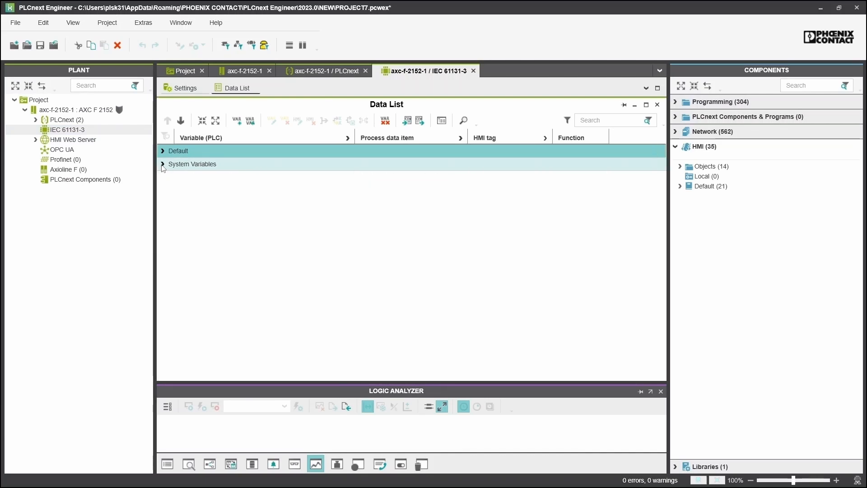
double_click(114, 143)
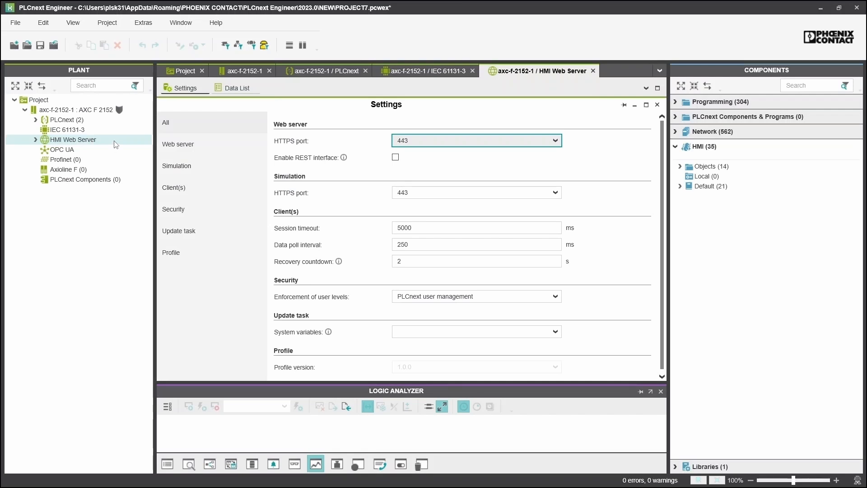
Open the OPC UA settings plus the Profinet and Axioline F device lists
double_click(106, 152)
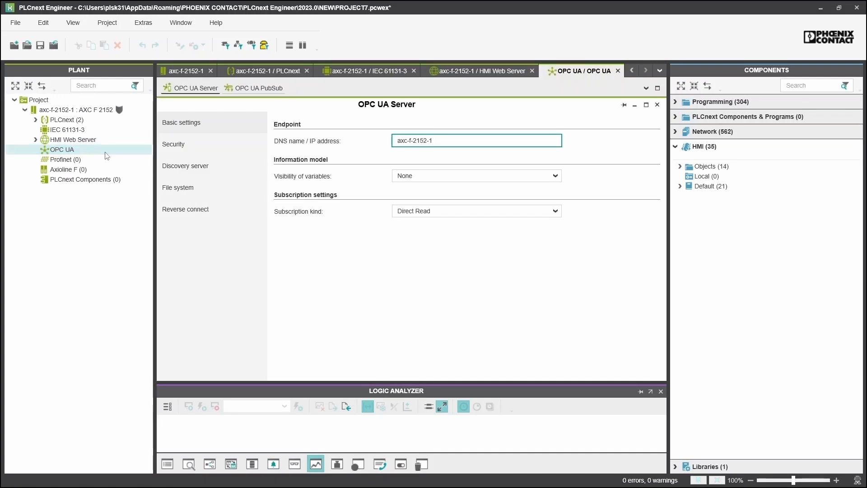
click(101, 160)
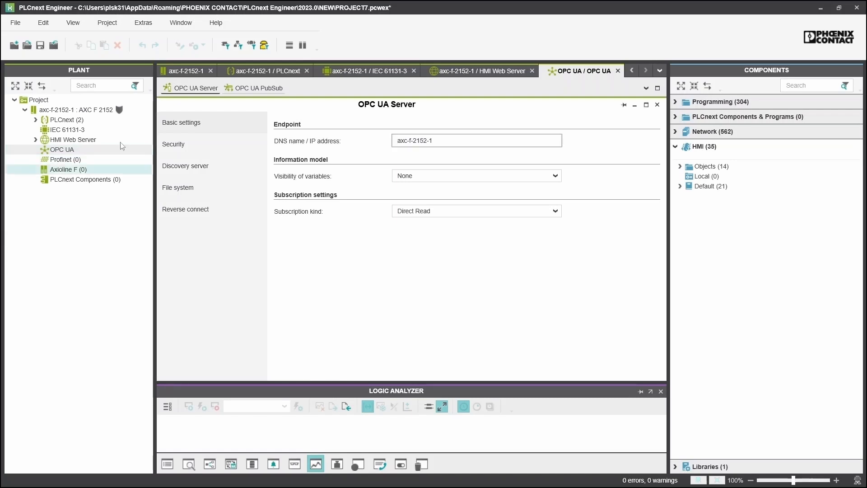
double_click(101, 160)
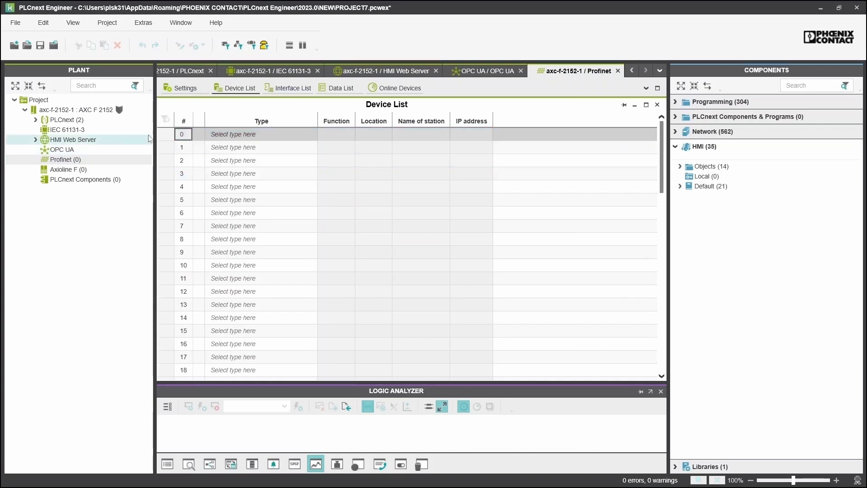
click(94, 170)
double_click(95, 170)
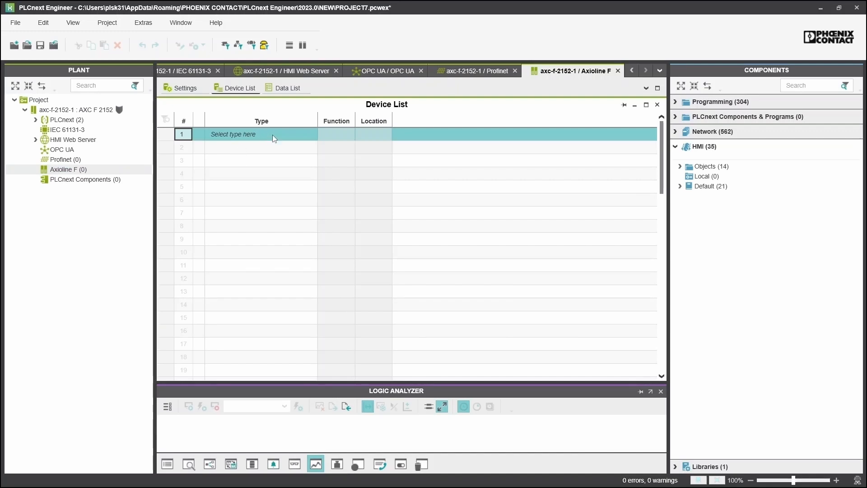
Open the PLCnext Components editor, then return to the AXC F 2152 Cockpit
click(124, 181)
double_click(124, 182)
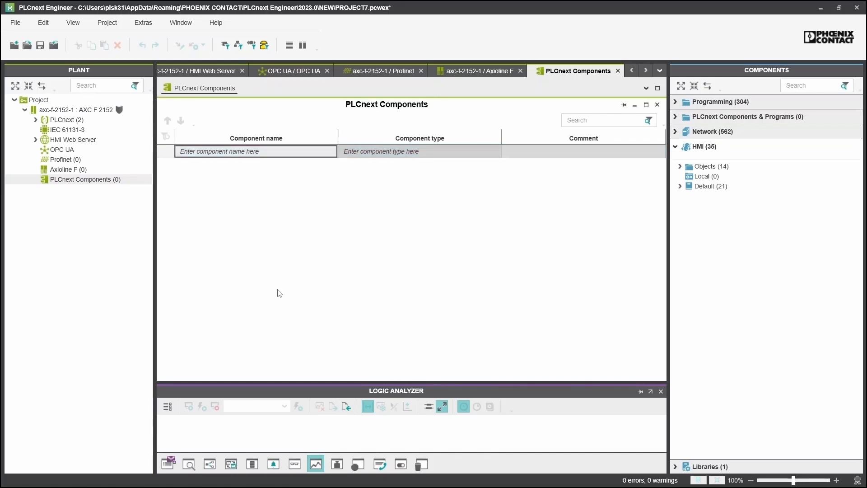
double_click(96, 110)
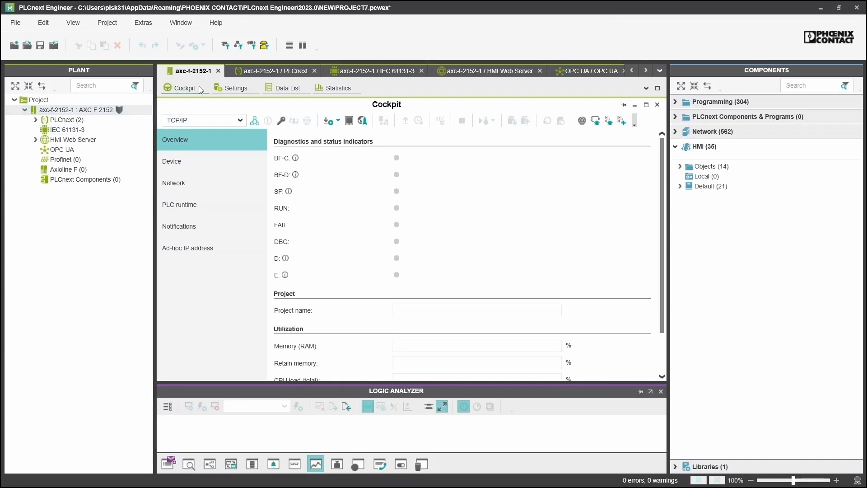
Log in to the controller with its user name and password to show 33% RAM and 9% CPU load
click(254, 121)
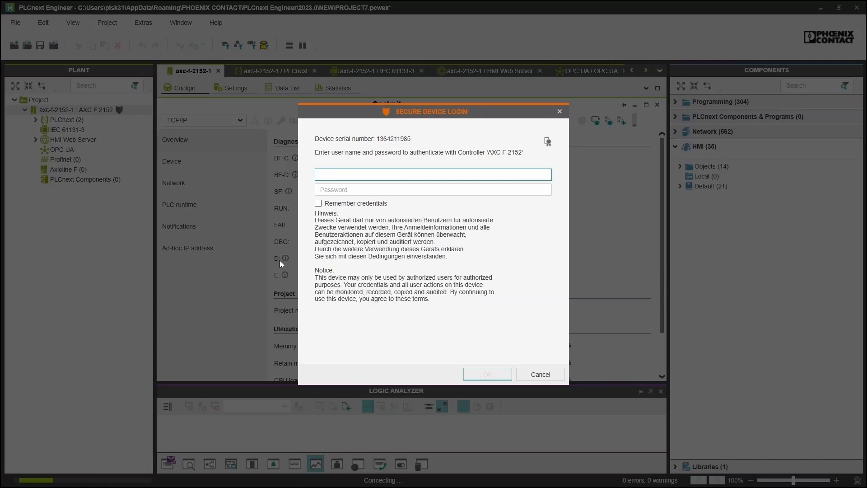
text(admin)
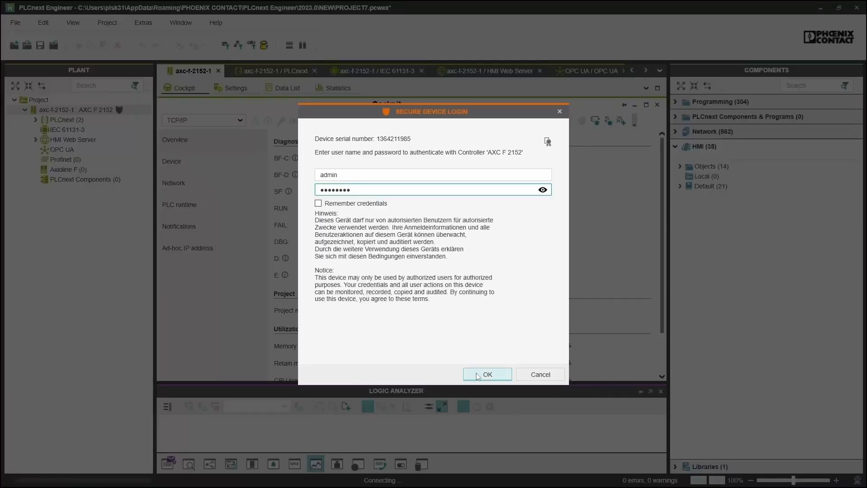
click(487, 375)
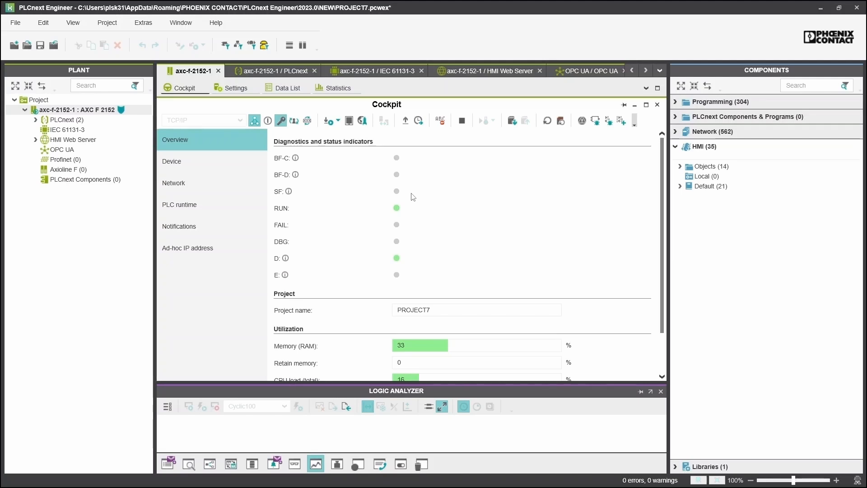
scroll(374, 279, down, 3)
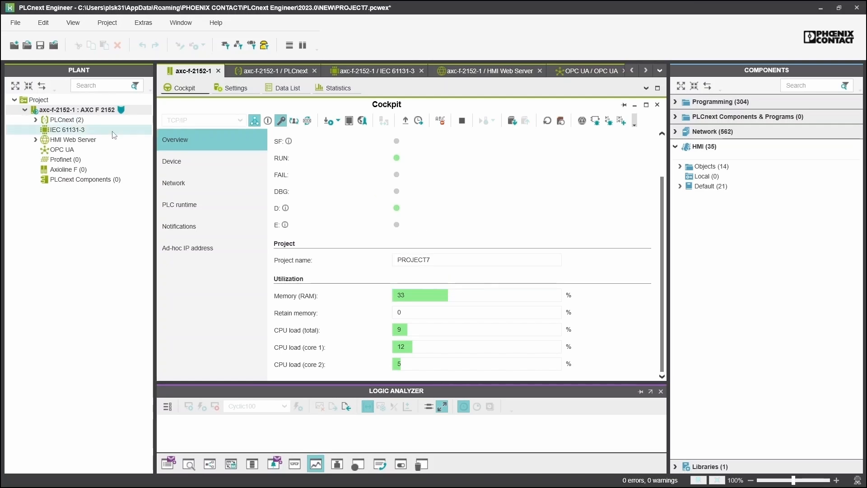
Read in the Axioline F modules and expand the node to show do-1, di-1, sys-1 and ai-1
right_click(69, 174)
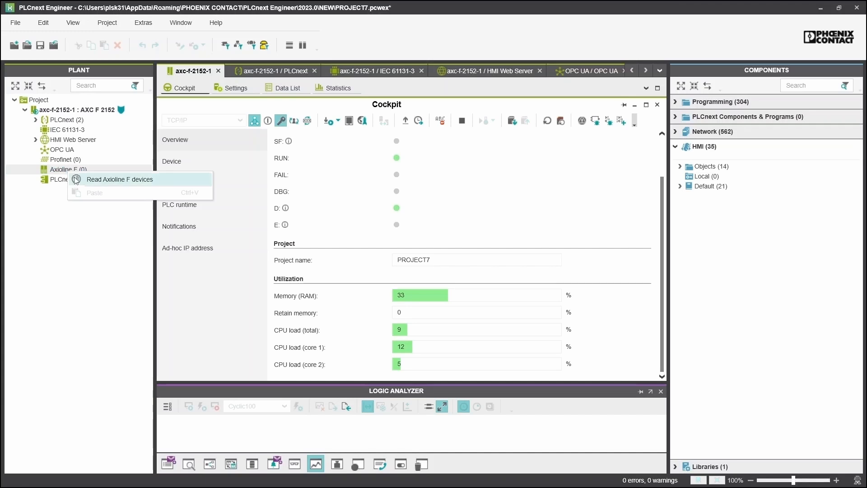
click(84, 180)
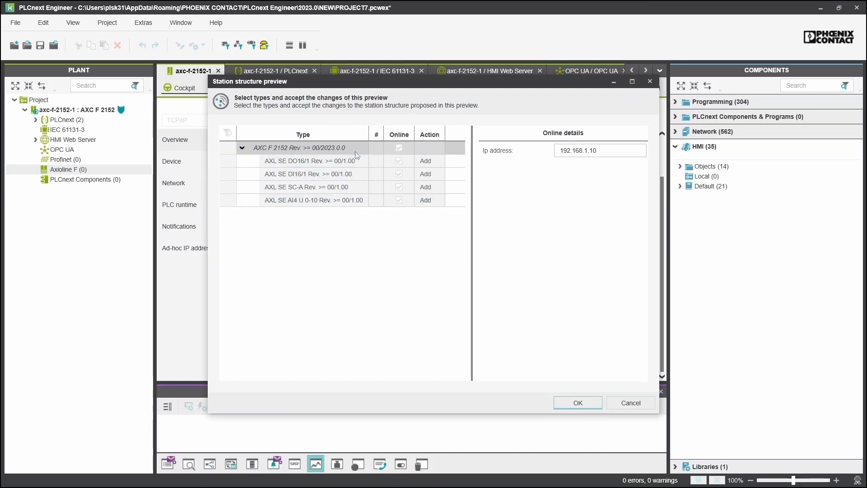
click(586, 402)
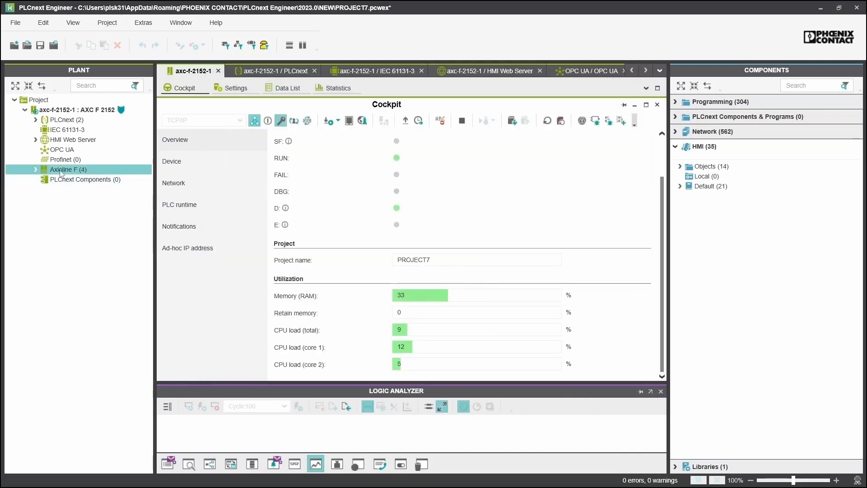
click(36, 170)
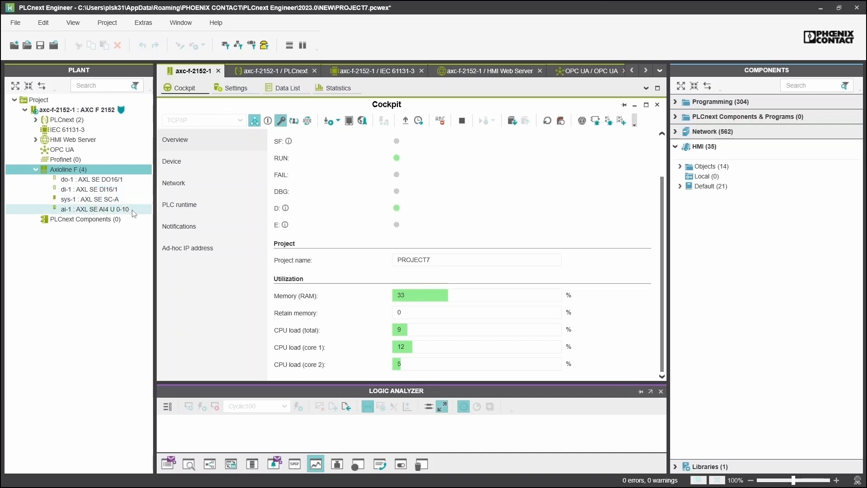
Show the di-1 : AXL SE DI16/1 Data List with ~DI16 and IN01 to IN16
double_click(108, 189)
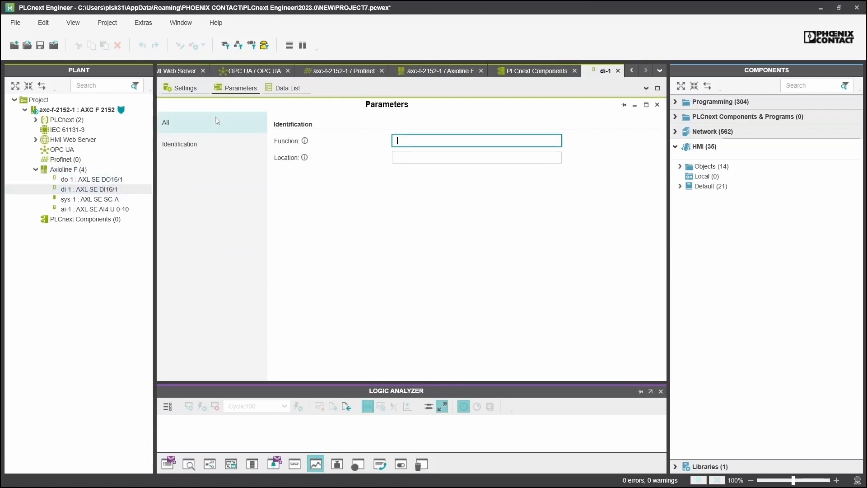
click(275, 89)
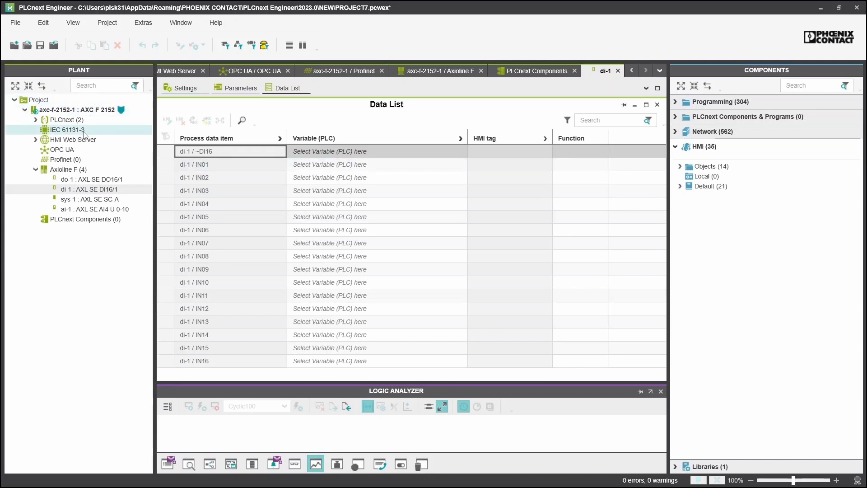
Add IN_xInput01 and OUT_xOutput01 as BOOL variables in the Default group of the IEC 61131-3 data list
double_click(83, 131)
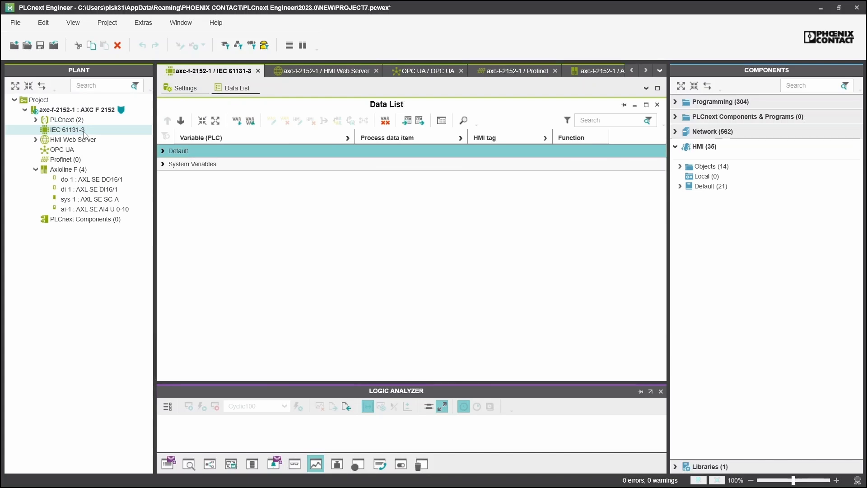
click(163, 151)
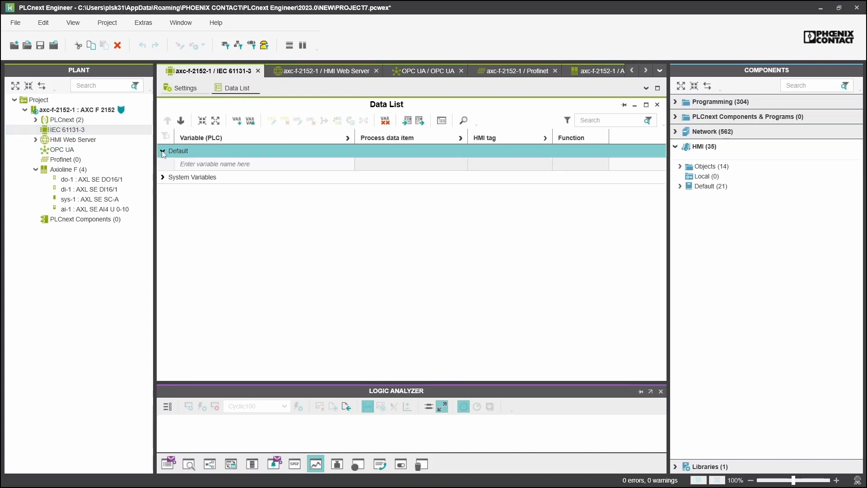
click(196, 164)
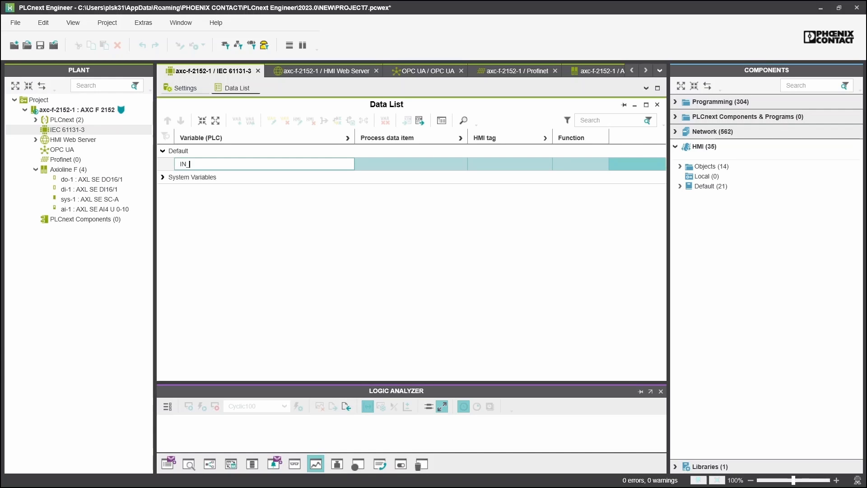
text(xInput01)
key(Tab)
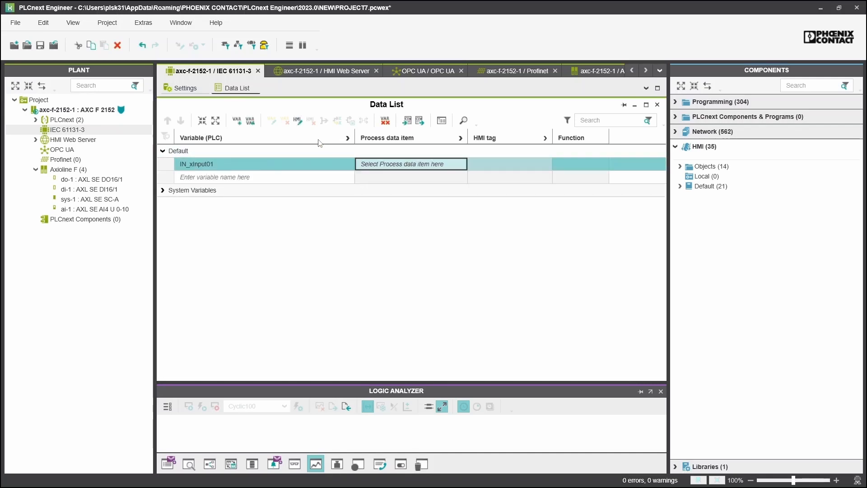
click(347, 138)
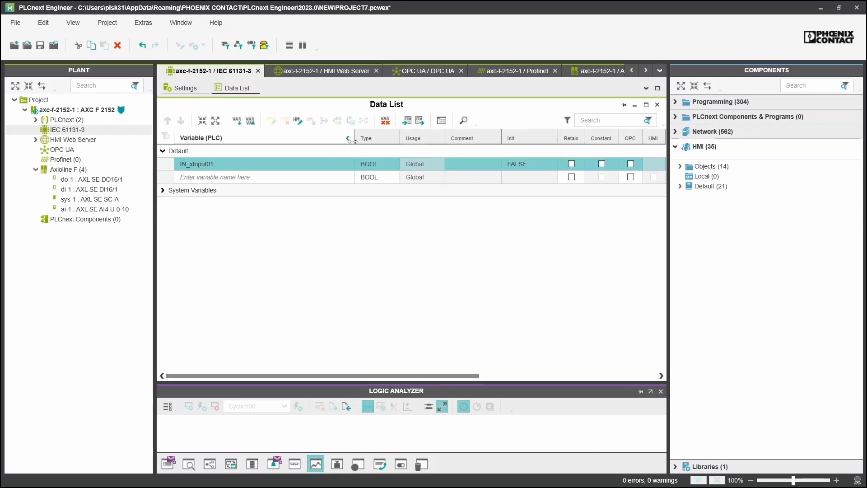
drag(353, 141, 307, 141)
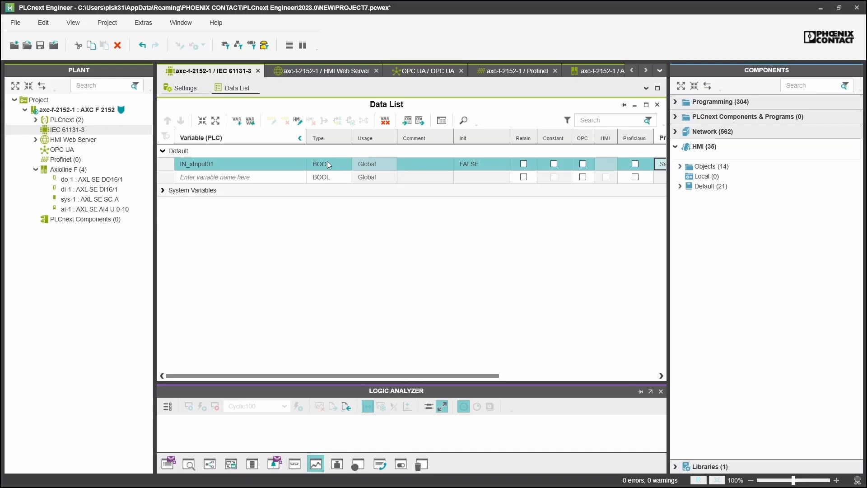
click(227, 177)
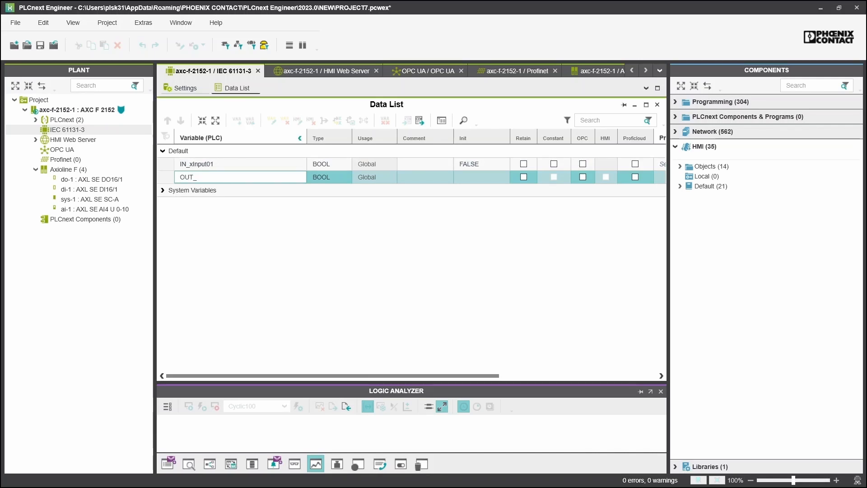
text(OUT_xOutput01)
key(Tab)
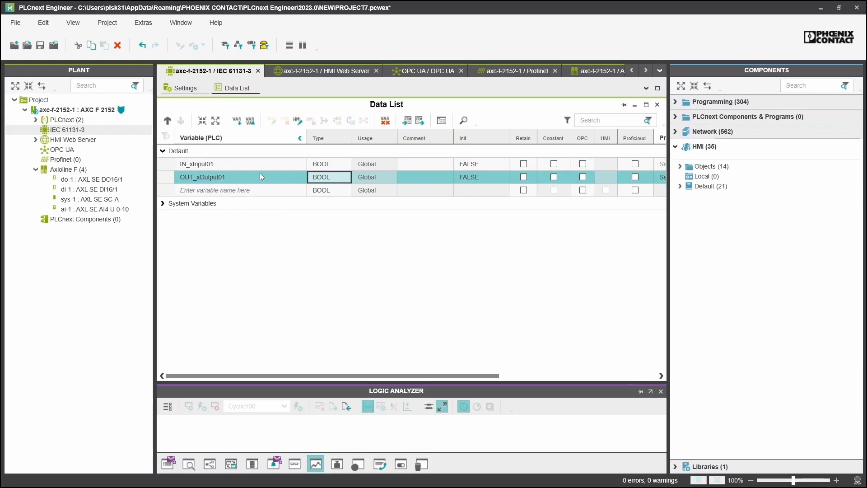
Assign IN_xInput01 to input IN01 in the di-1 process data list
double_click(116, 190)
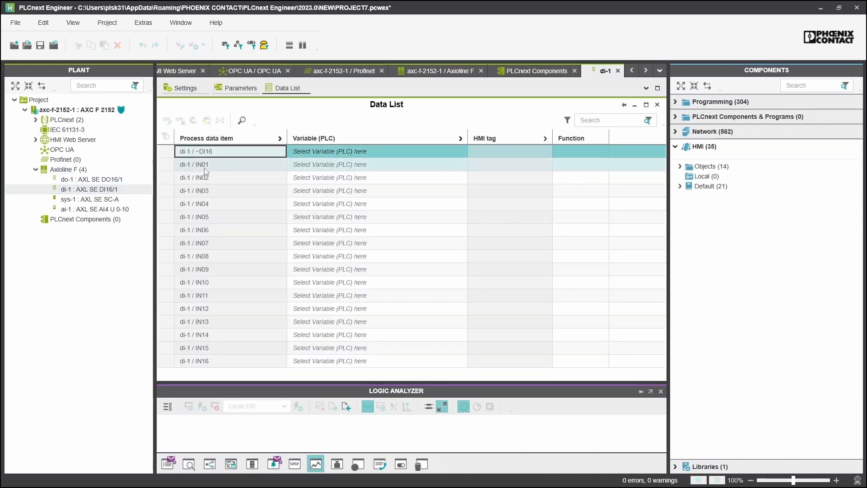
click(331, 164)
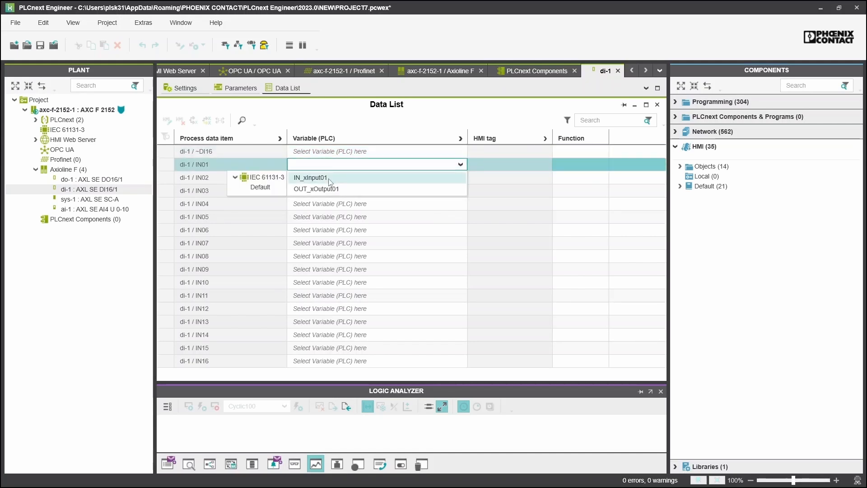
click(329, 179)
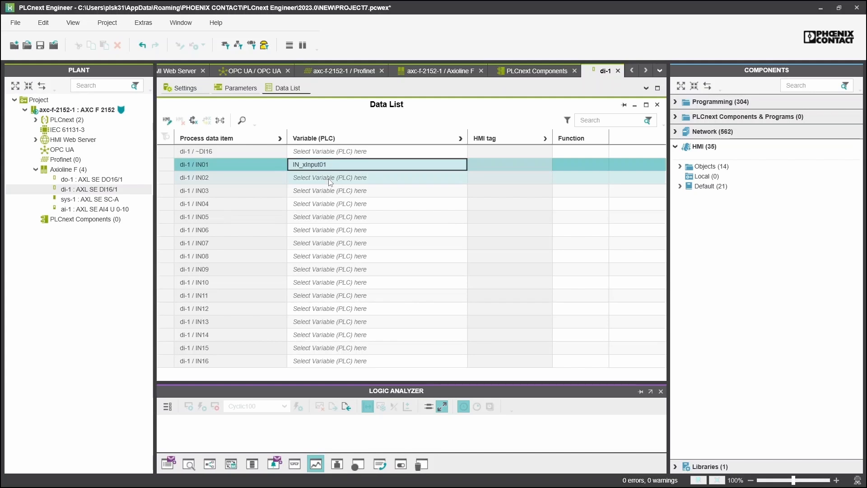
Assign OUT_xOutput01 to output OUT01 in the do-1 process data list
double_click(115, 180)
click(279, 89)
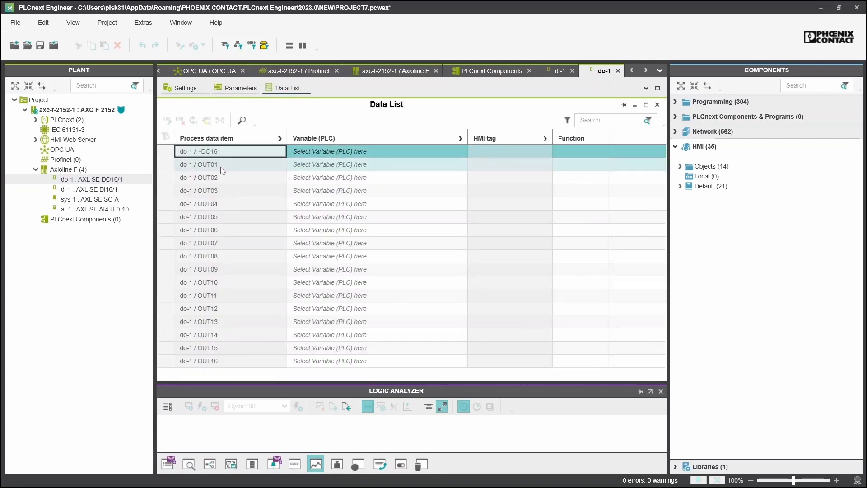
click(321, 164)
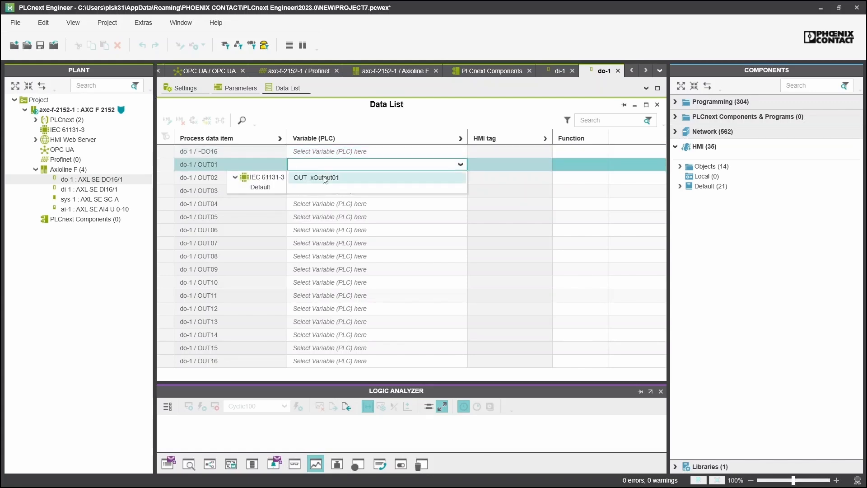
click(324, 178)
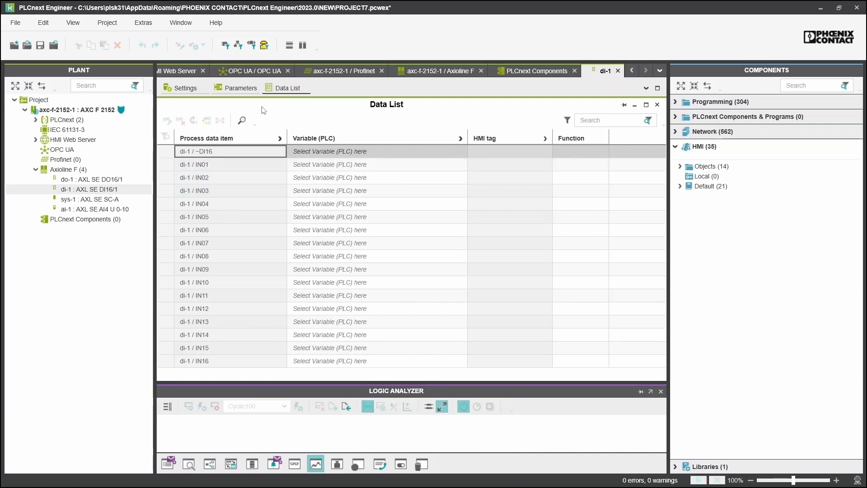
Check in the IEC 61131-3 data list that IN_xInput01 maps to di-1/IN01 and OUT_xOutput01 to do-1/OUT01
double_click(84, 130)
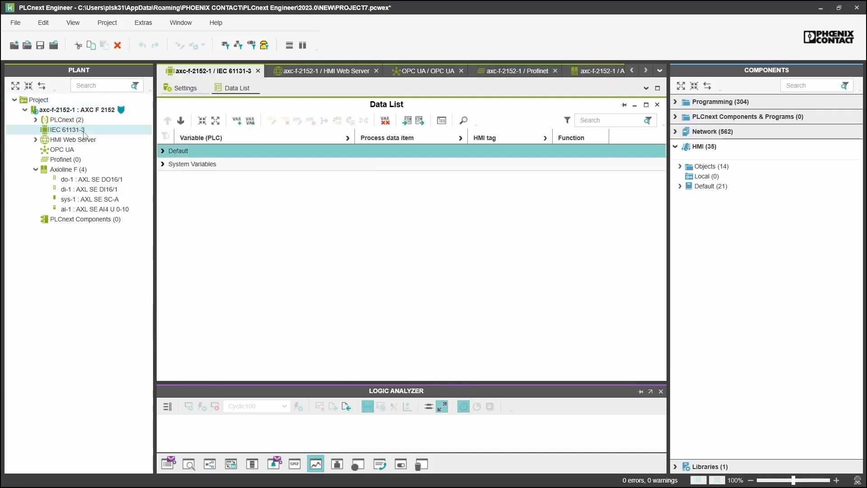
click(163, 151)
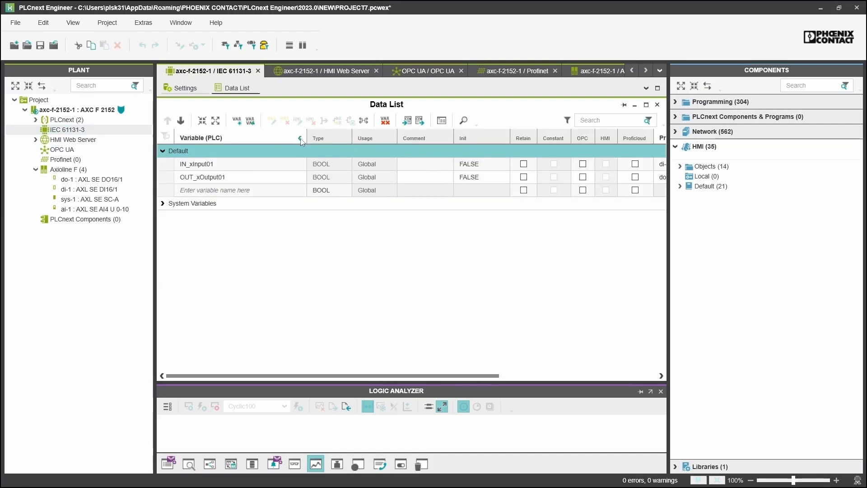
click(300, 139)
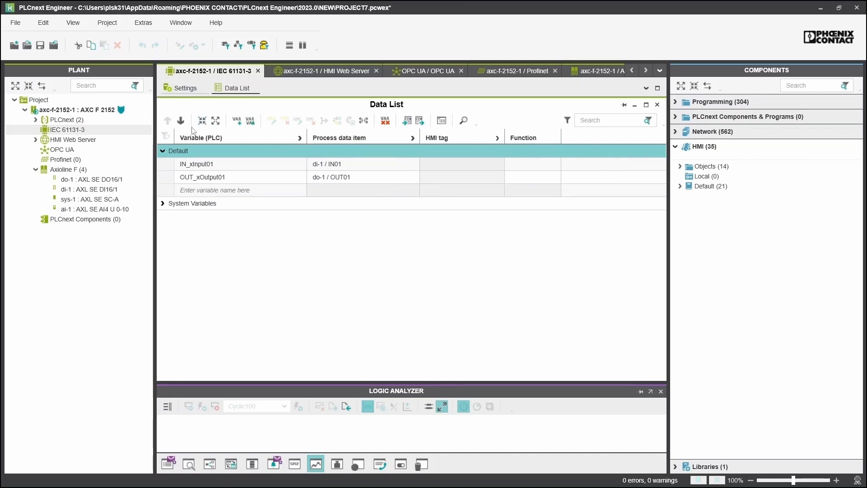
click(170, 165)
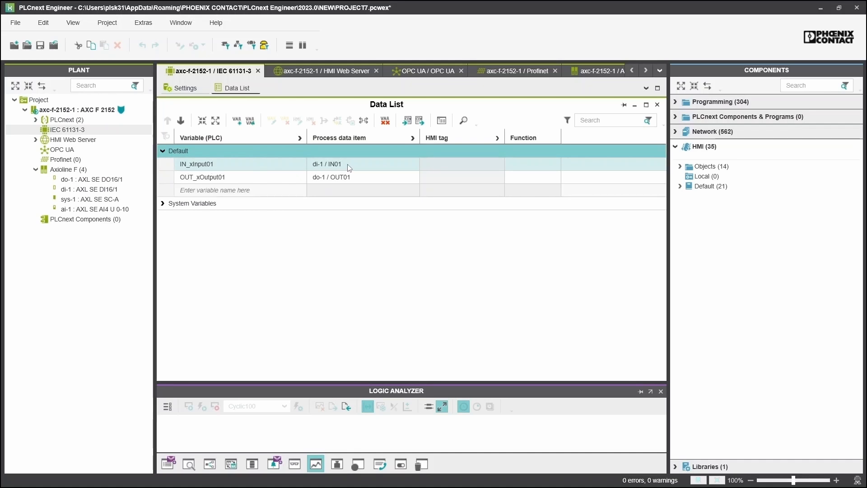
click(182, 178)
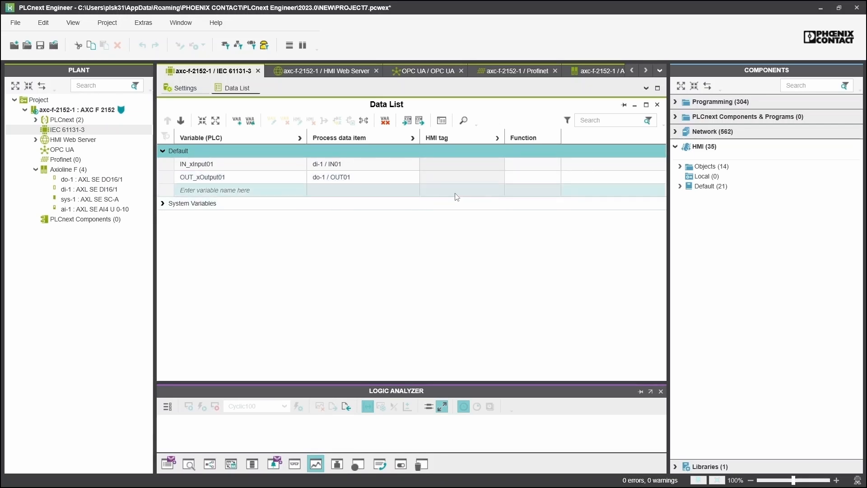
Open the Local Main program, add an LD code worksheet, and view its Variables table
click(675, 102)
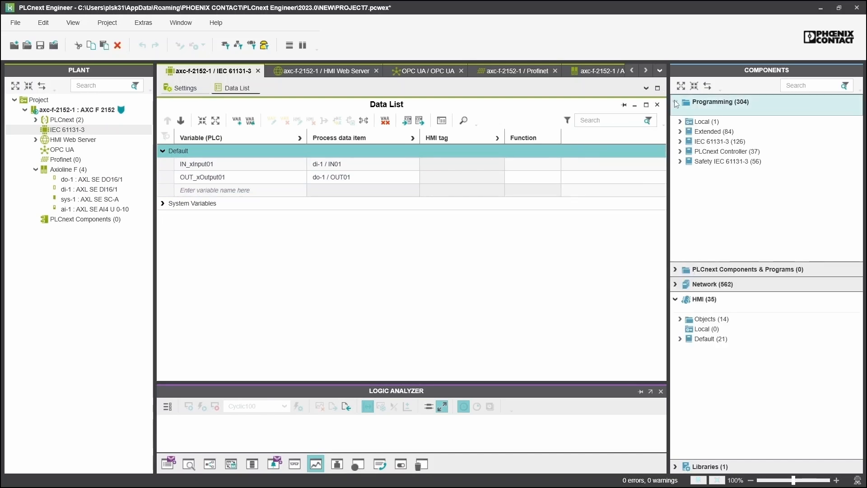
click(679, 122)
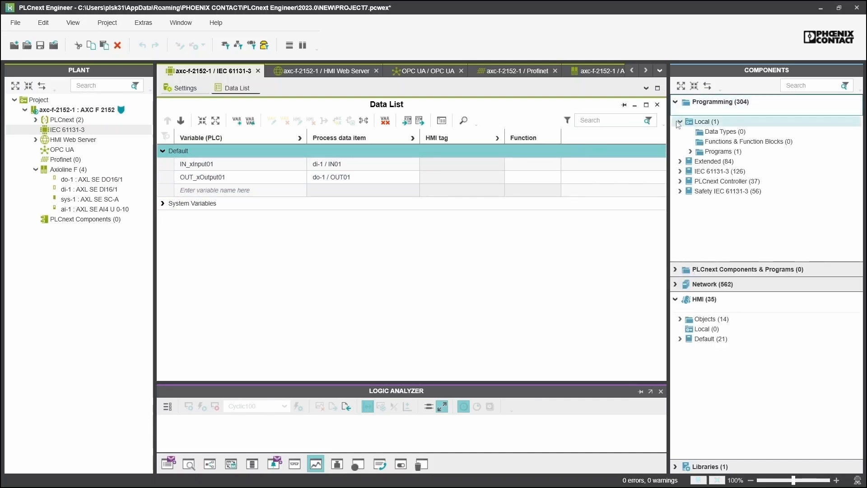
click(690, 152)
click(742, 161)
double_click(741, 162)
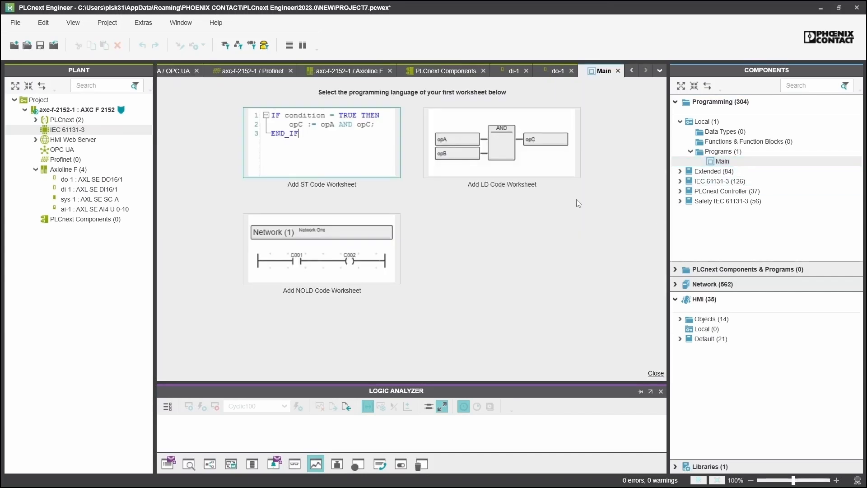
click(550, 162)
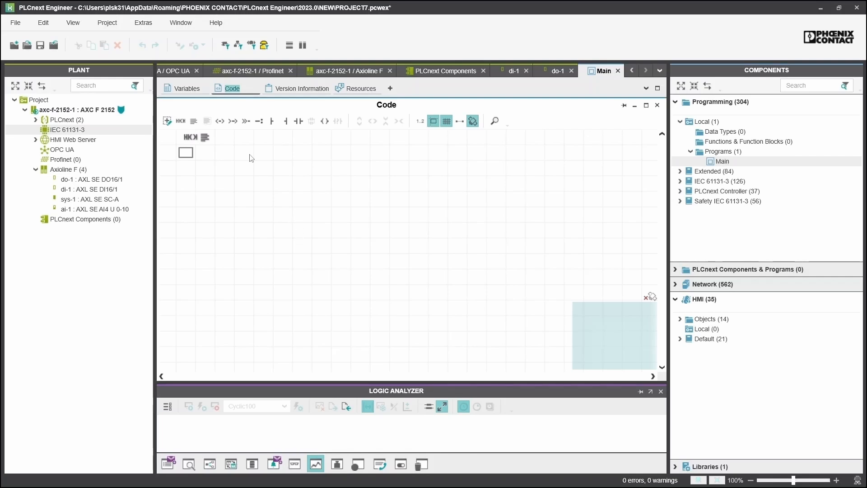
click(186, 89)
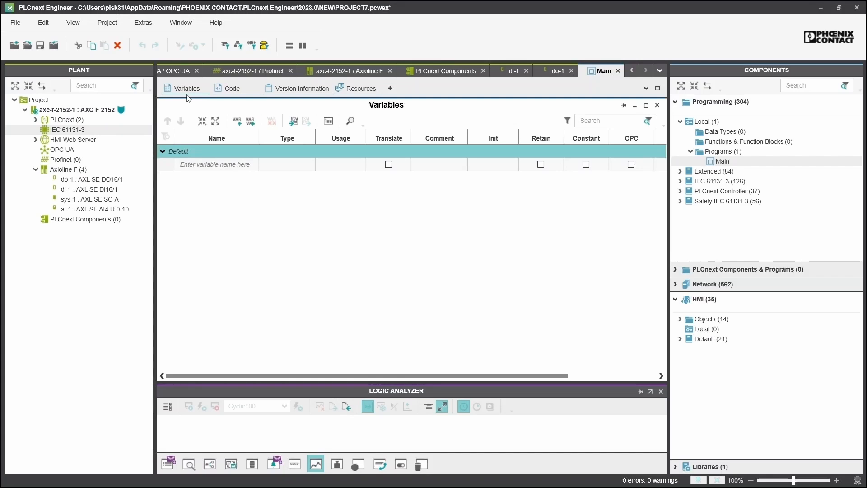
Add IN_xInput01 and OUT_xOutput01 to Main's variables, then return to the Code worksheet
click(219, 165)
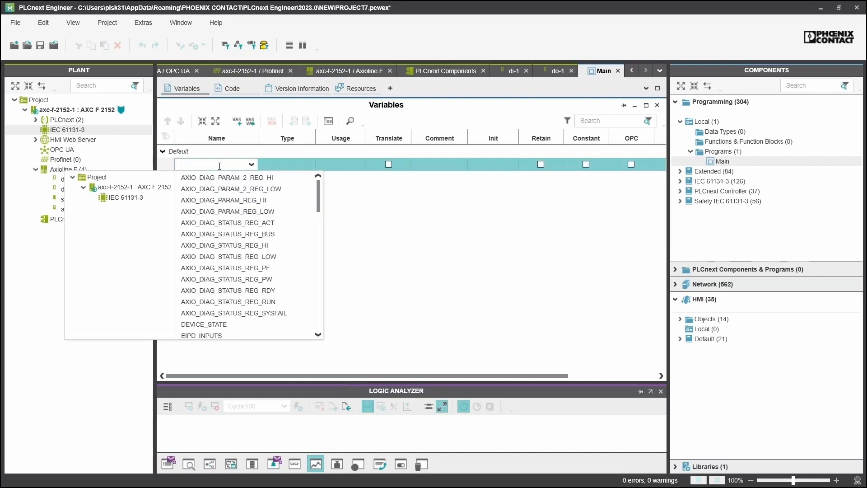
scroll(222, 221, down, 1)
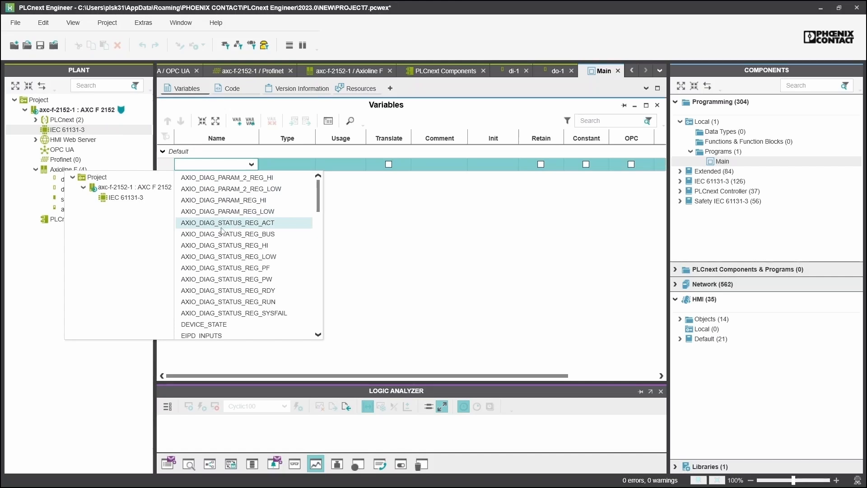
scroll(222, 230, down, 2)
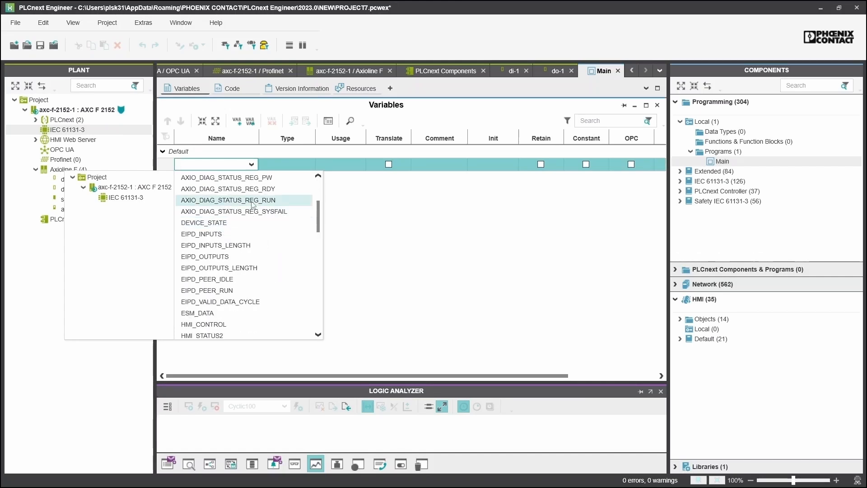
scroll(246, 233, down, 5)
scroll(244, 239, down, 10)
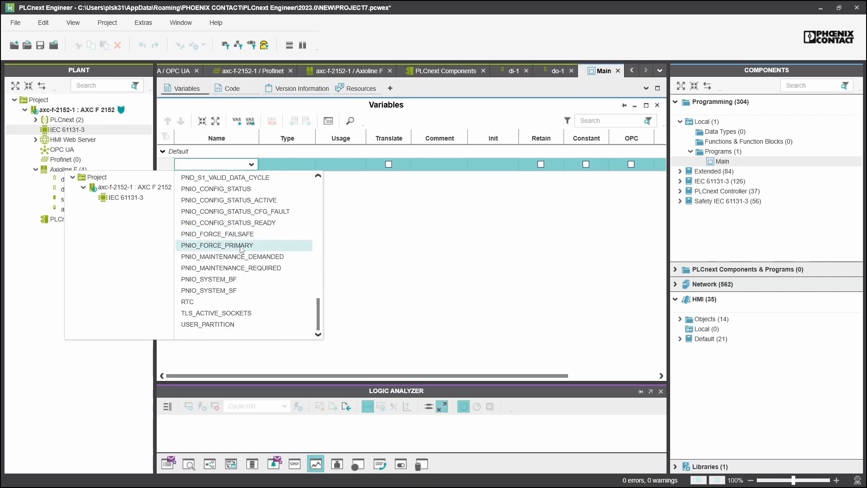
scroll(241, 249, up, 4)
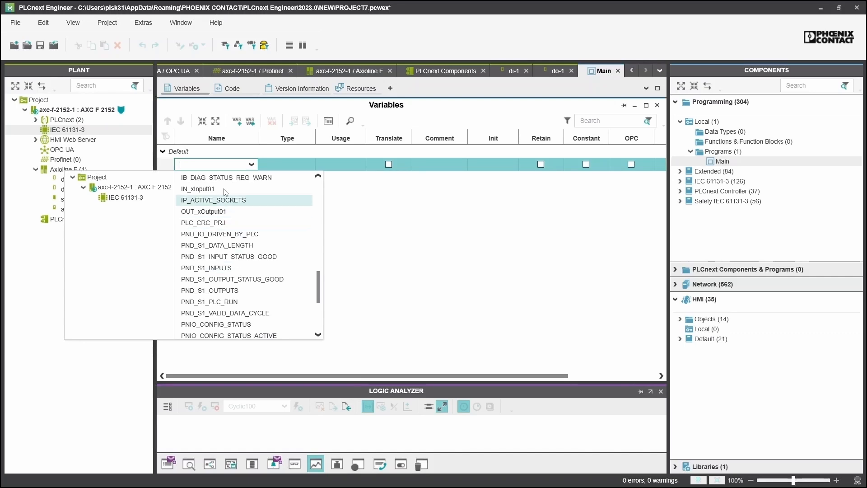
click(224, 189)
click(217, 177)
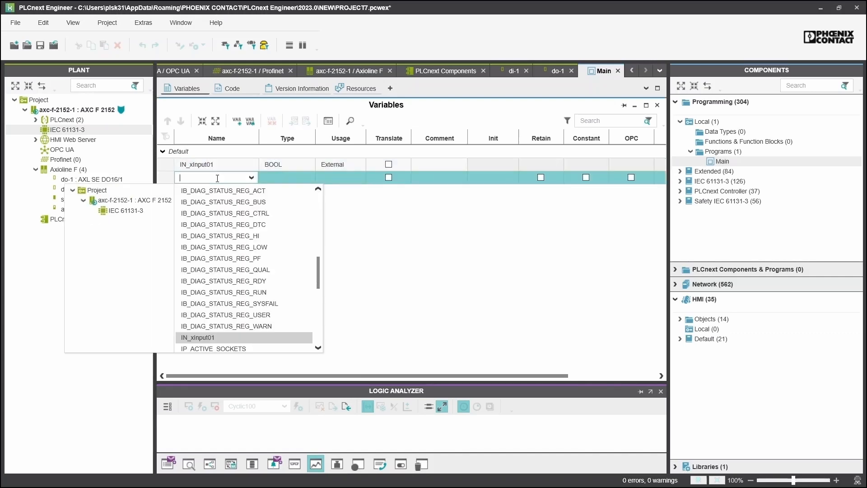
scroll(227, 269, down, 2)
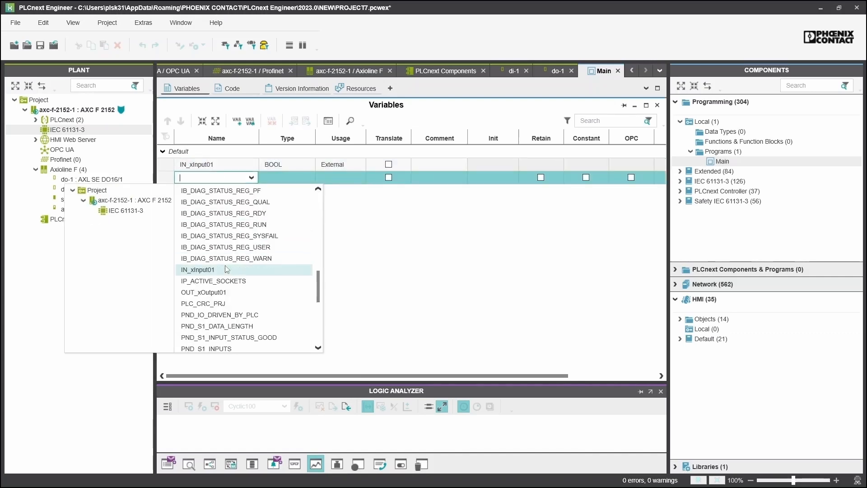
click(224, 292)
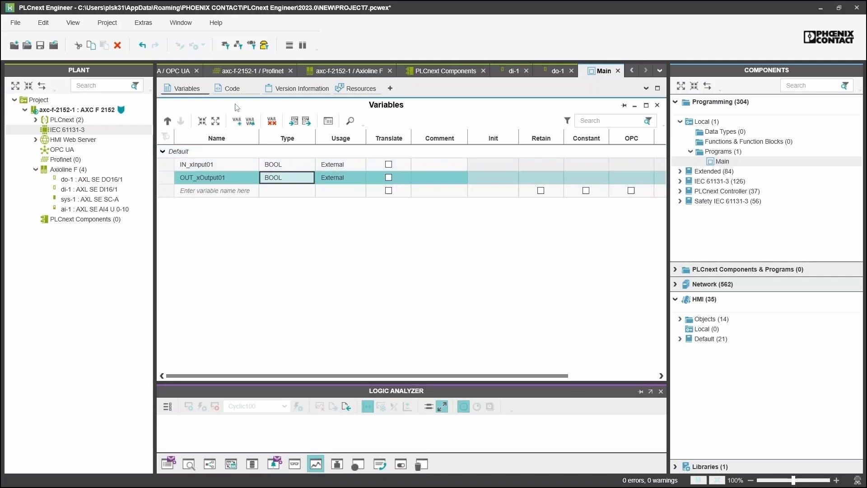
click(231, 88)
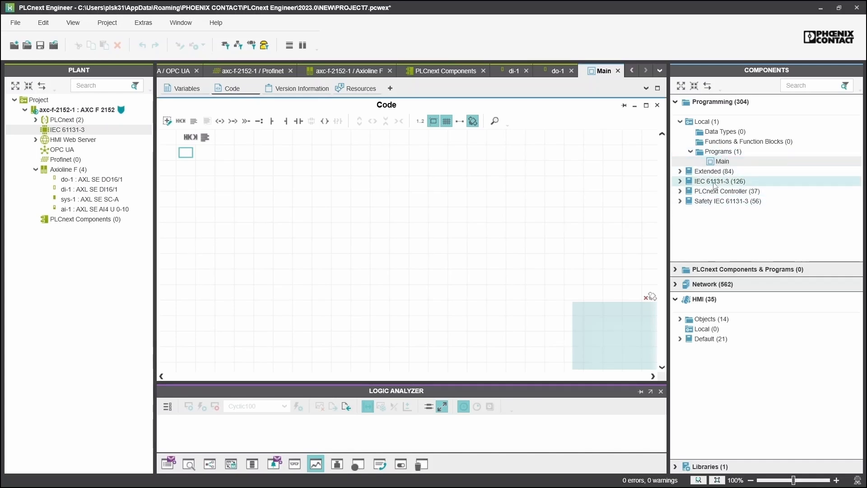
Drag TON1 from the IEC 61131-3 Timer library and insert TON2 by typing TON below it
click(680, 181)
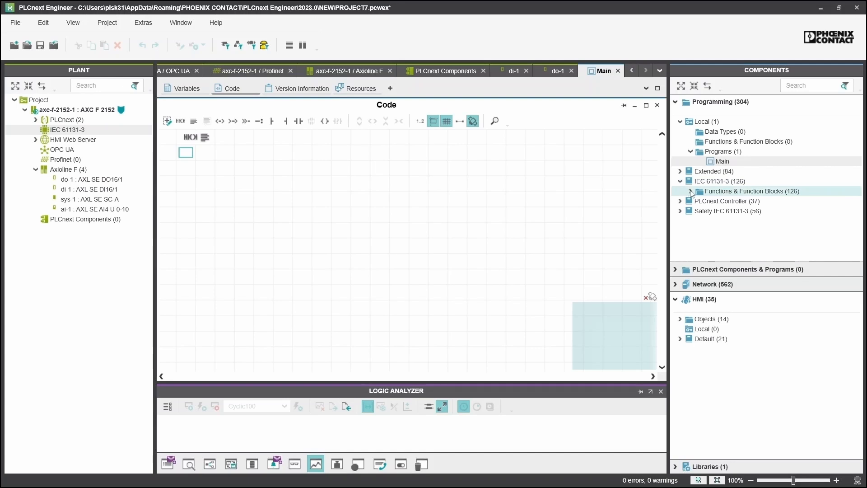
click(690, 192)
scroll(700, 216, down, 3)
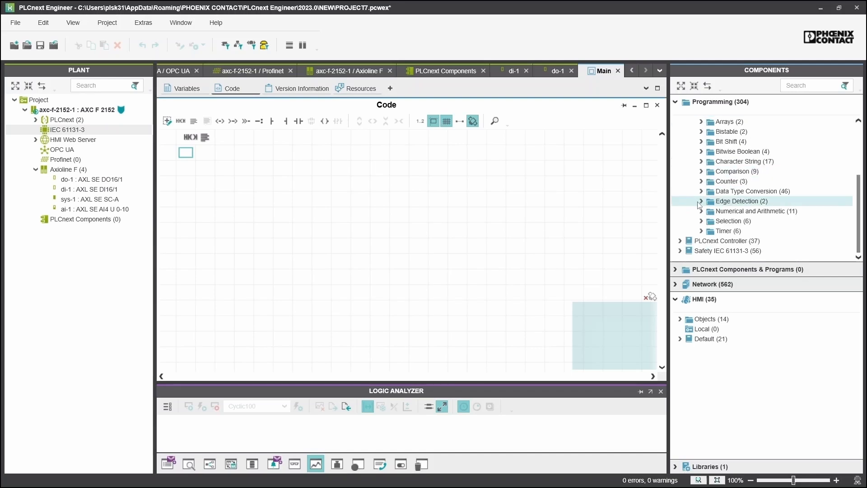
click(702, 231)
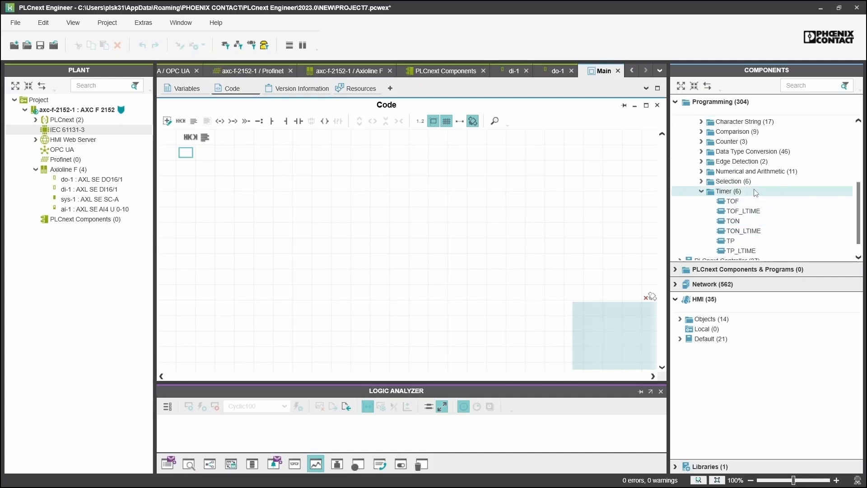
drag(749, 222, 302, 186)
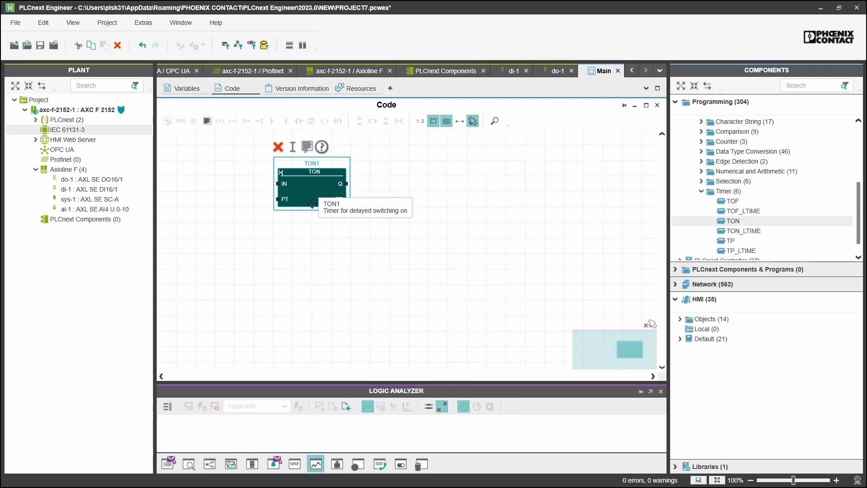
click(411, 274)
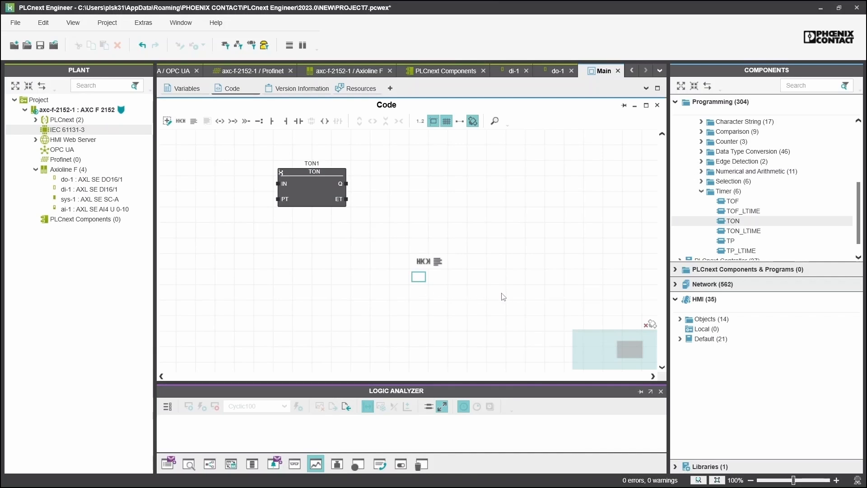
text(TON)
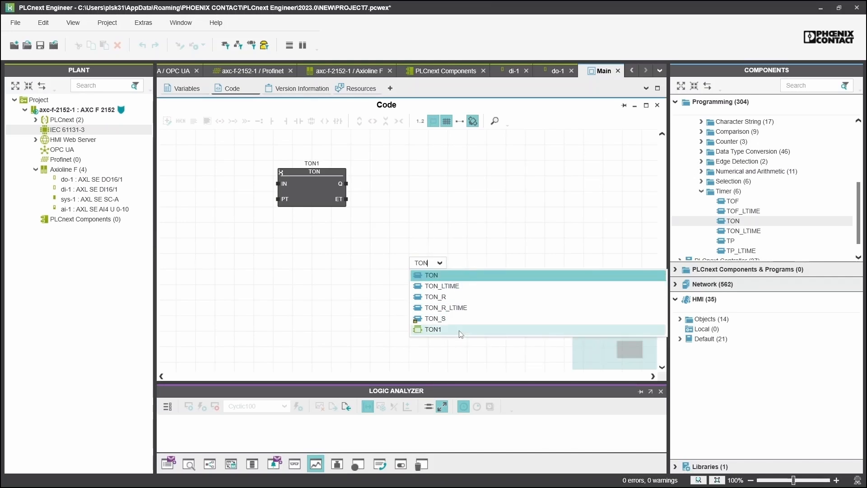
click(454, 277)
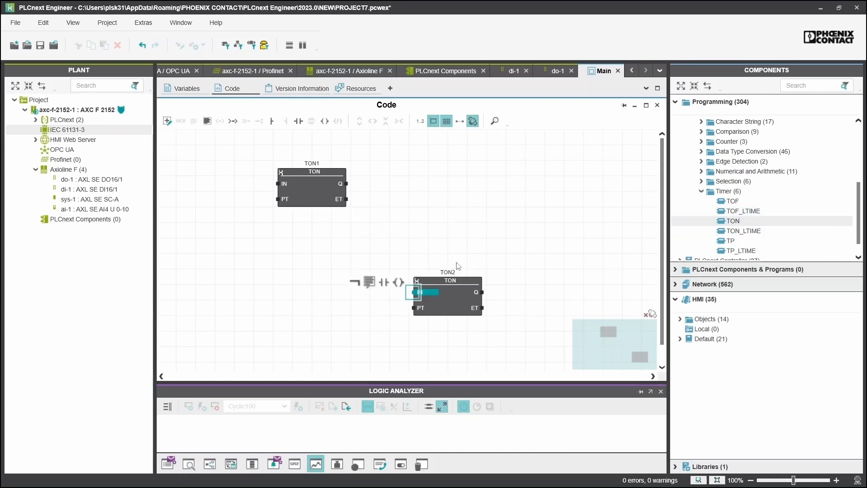
Wire TON1.Q to TON2.IN and TON2.Q back to TON1.IN, negating TON1's IN input
click(189, 93)
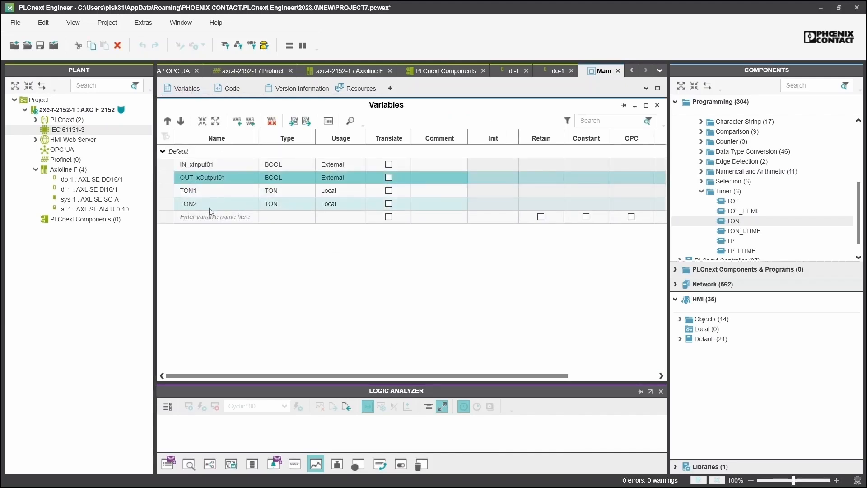
click(232, 93)
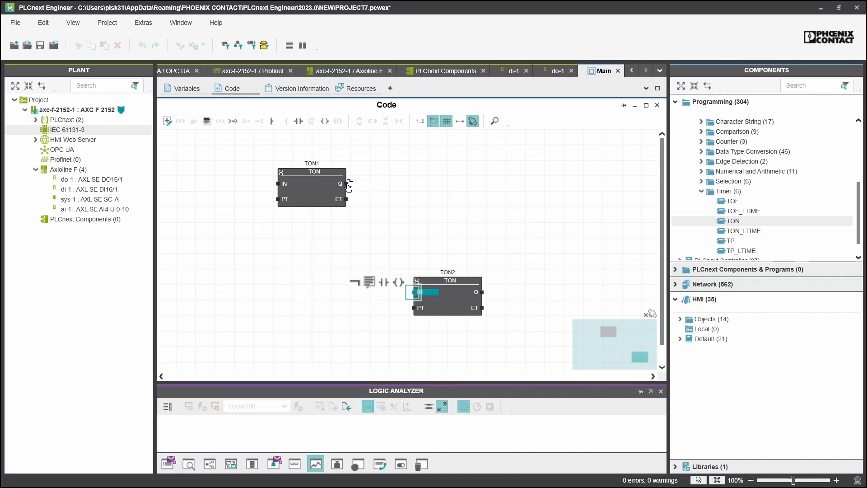
drag(354, 188, 415, 299)
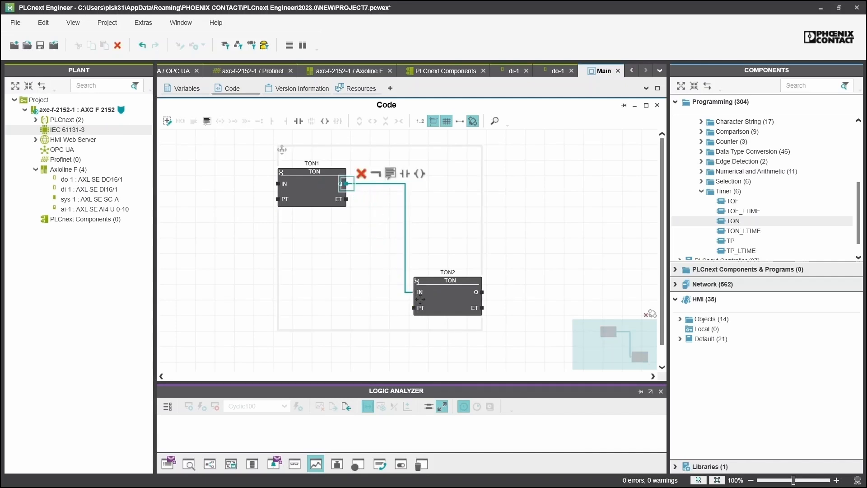
drag(483, 292, 279, 183)
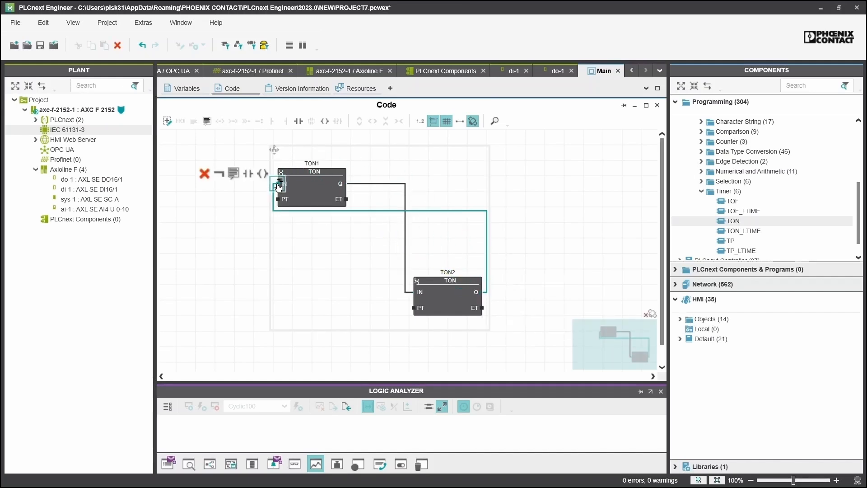
right_click(278, 185)
click(312, 204)
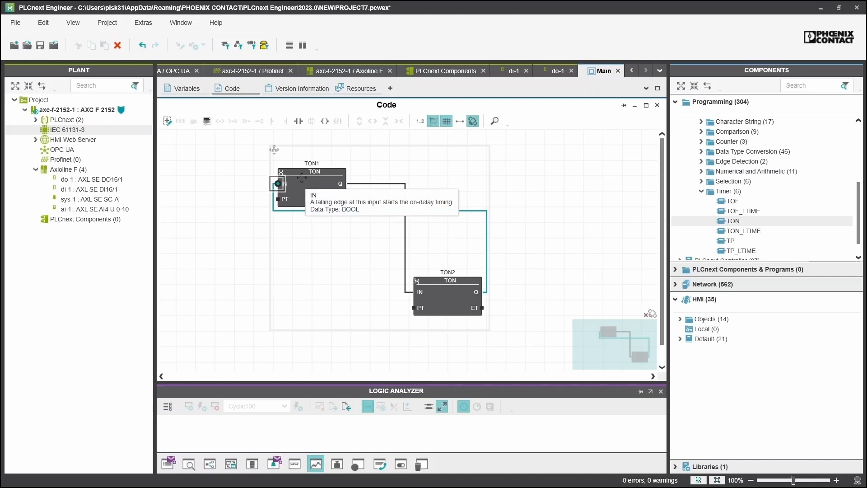
Connect OUT_xOutput01 to TON1's Q output
click(405, 186)
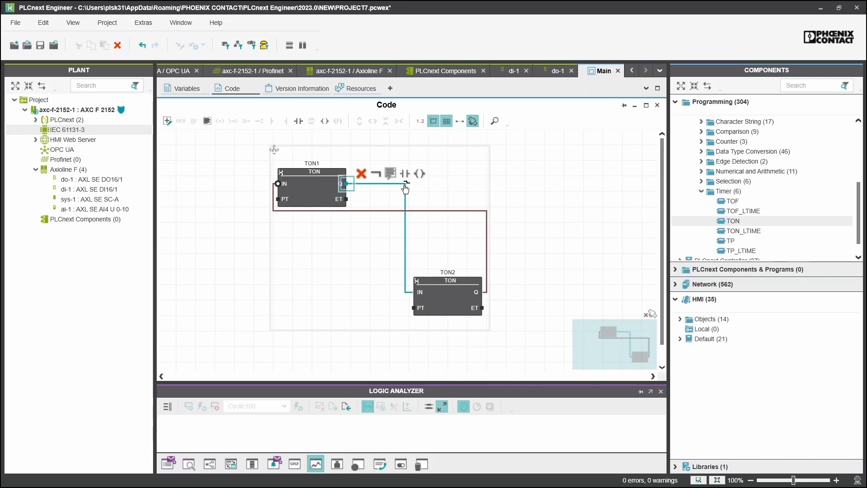
text(OUT)
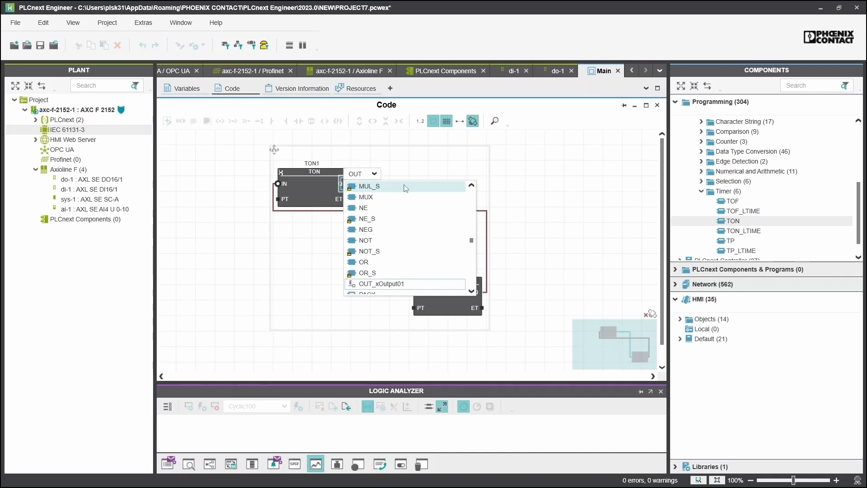
click(405, 286)
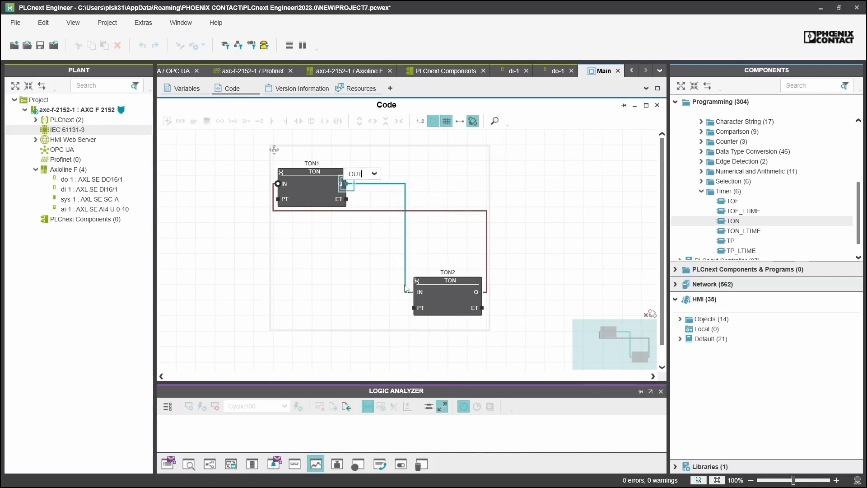
click(277, 185)
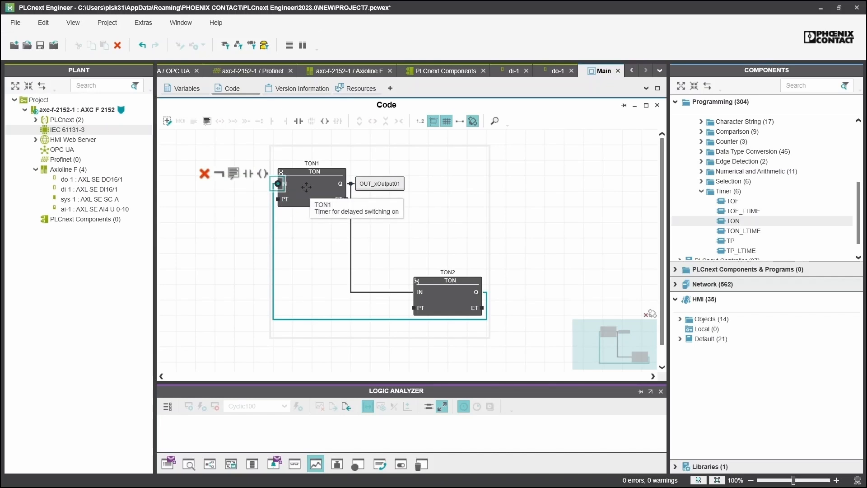
Insert an AND block before TON1's IN and feed IN_xInput01 into its second input
text(A)
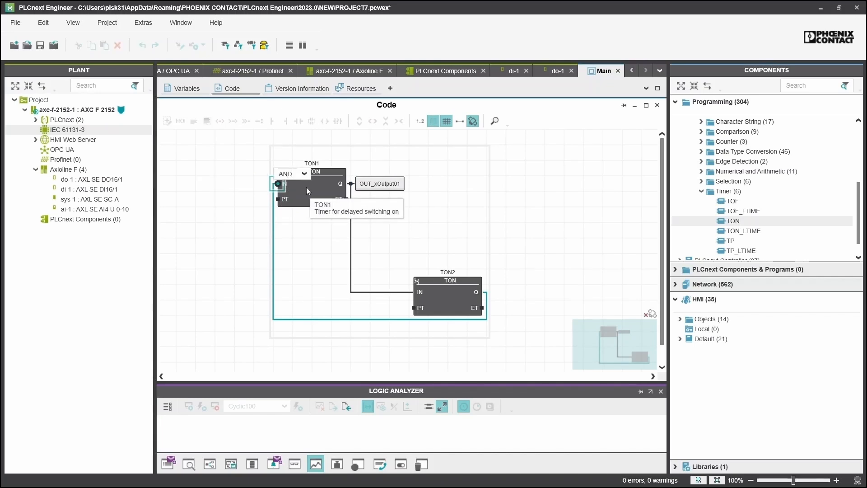
text(ND)
key(Return)
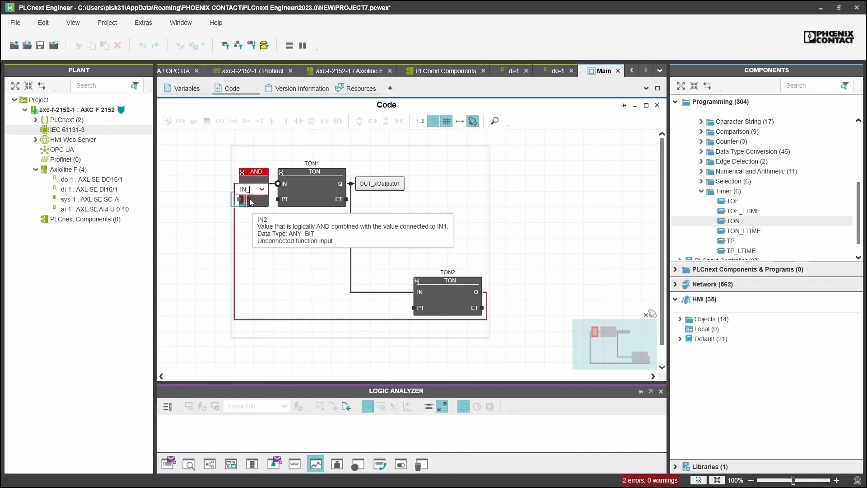
text(IN_)
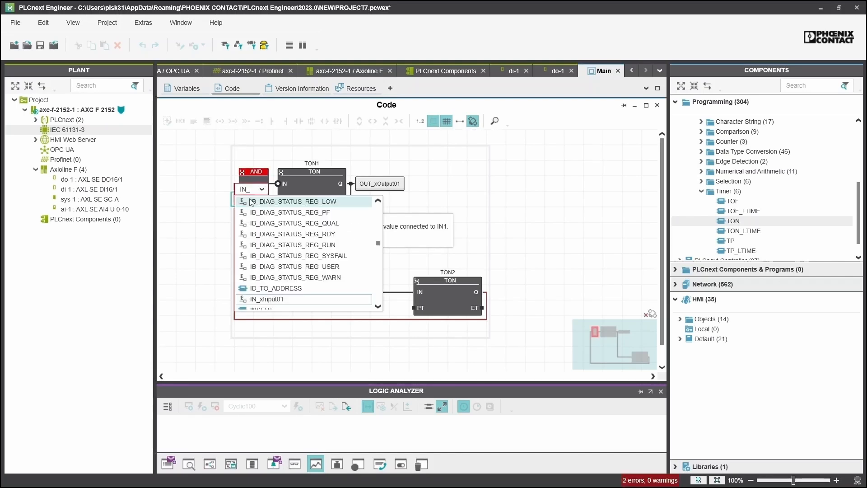
click(271, 299)
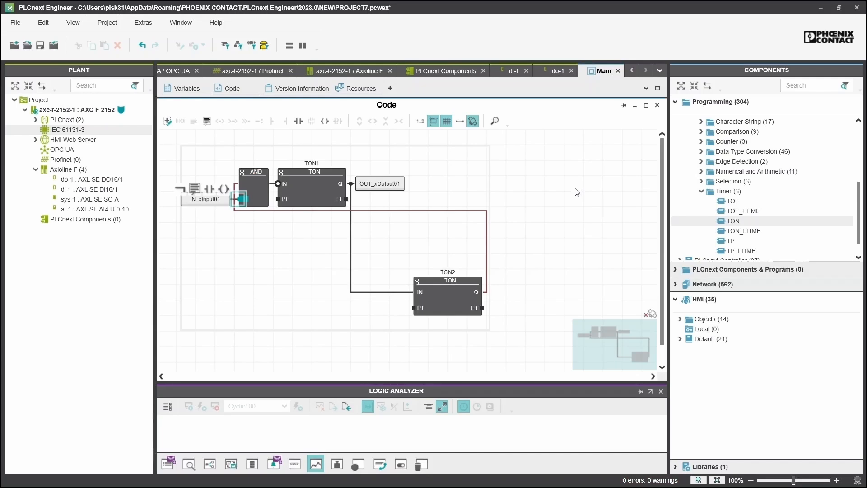
click(279, 206)
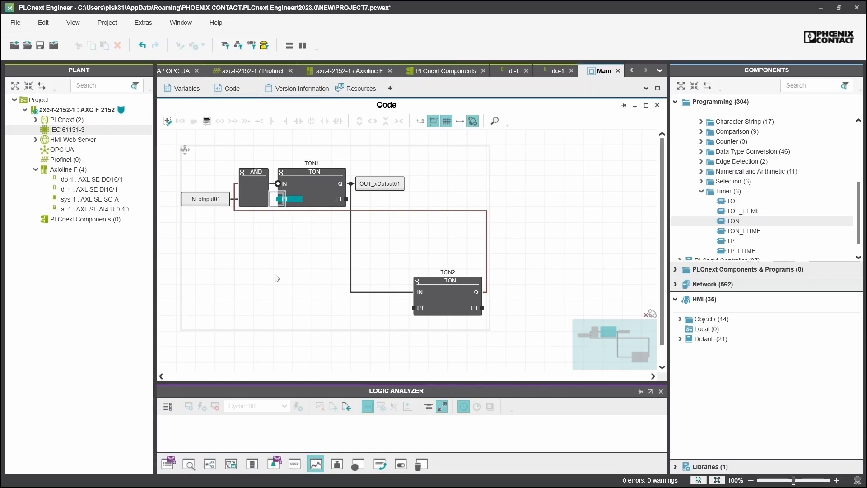
Set TIME#1s as the PT preset on TON1 and TON2, and shift TON1 right
click(281, 199)
text(TIME)
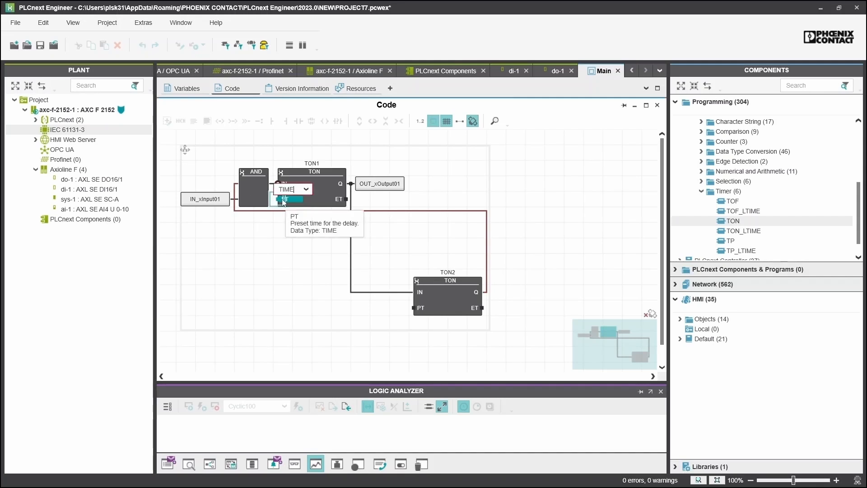
text(#1s)
key(Return)
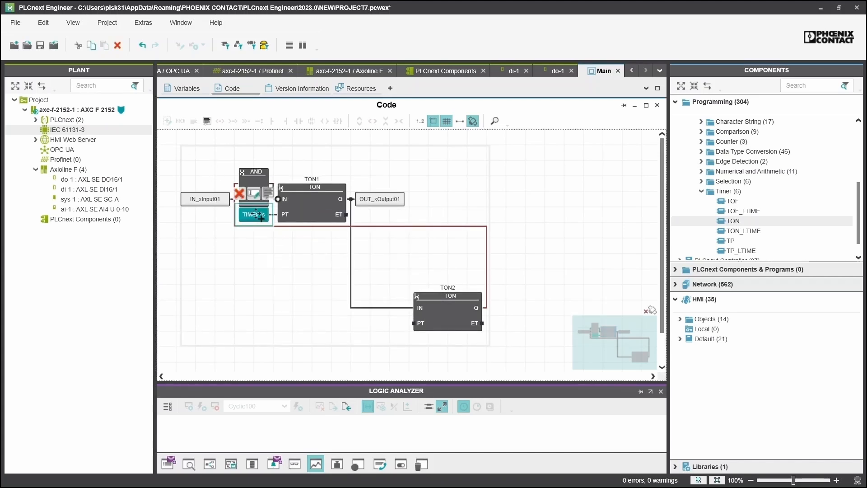
click(360, 323)
key(ctrl+v)
drag(384, 325, 406, 324)
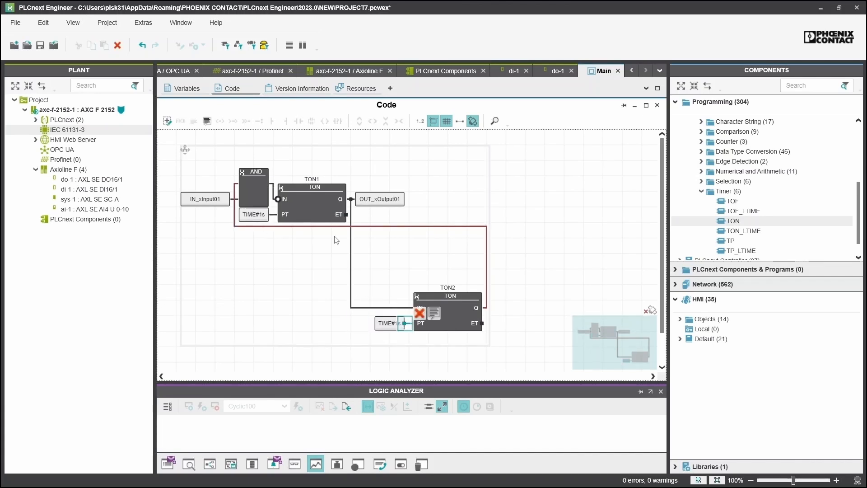
drag(308, 199, 367, 200)
click(589, 229)
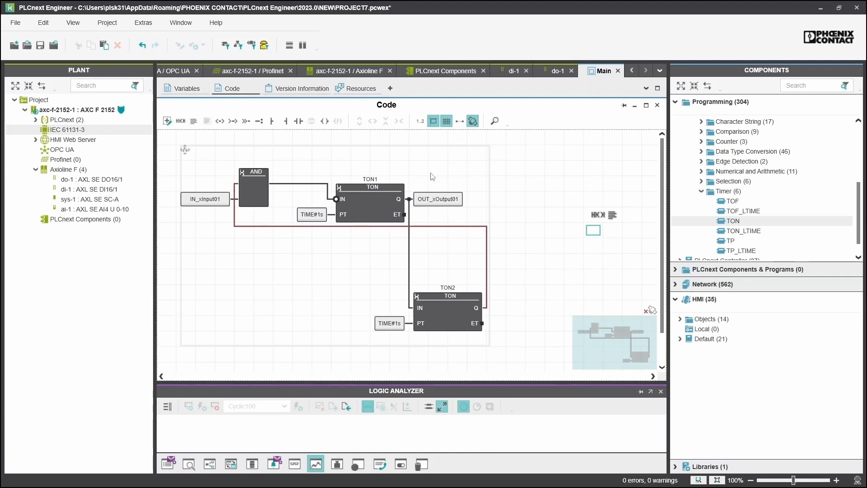
Open the axc-f-2152-1 controller's Cockpit and Write and Start the project
click(96, 113)
double_click(96, 112)
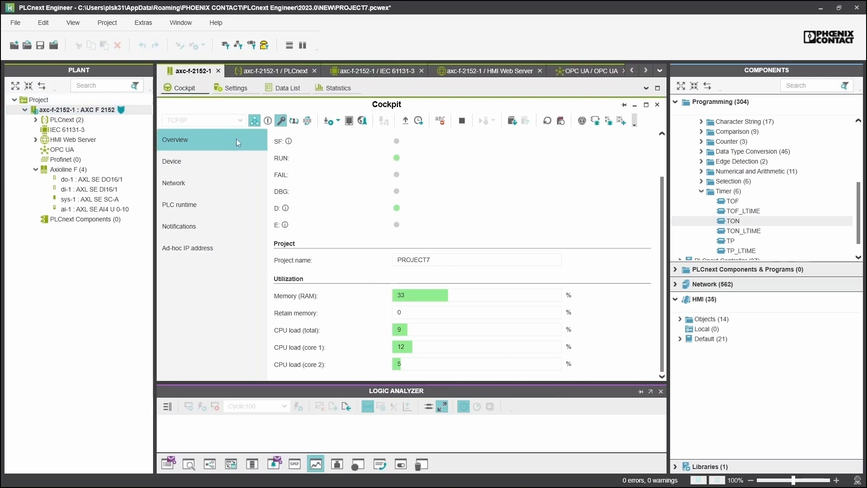
click(328, 121)
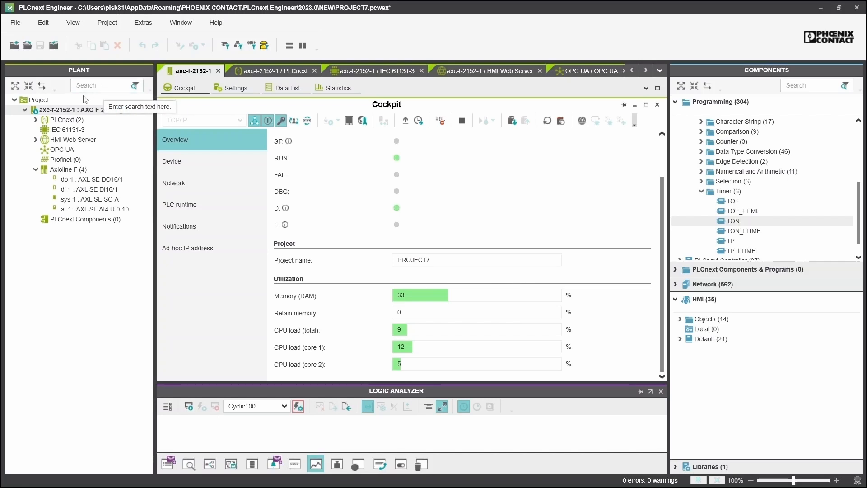
Open MainInstance : Main under PLCnext > ESM1 > Cyclic100 to view its live online values
click(275, 69)
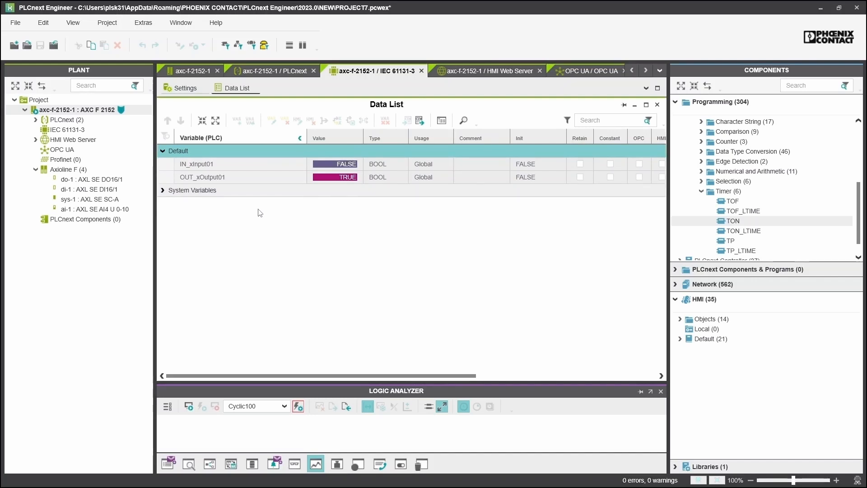
click(36, 119)
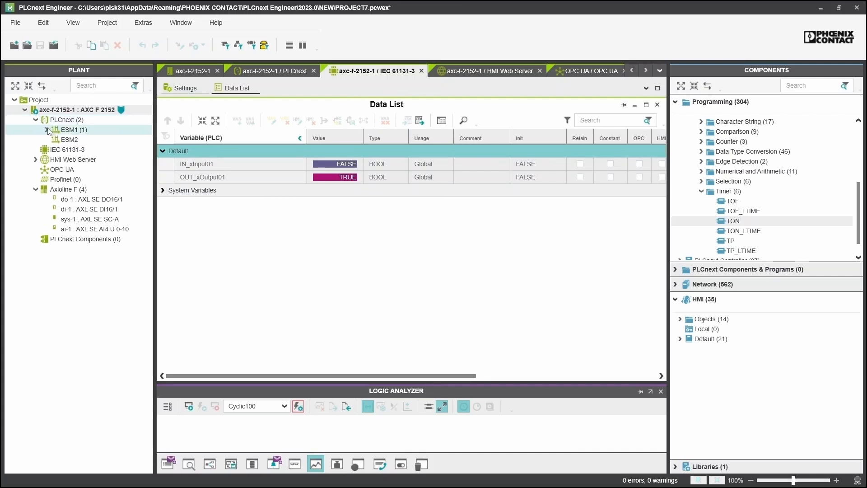
click(47, 130)
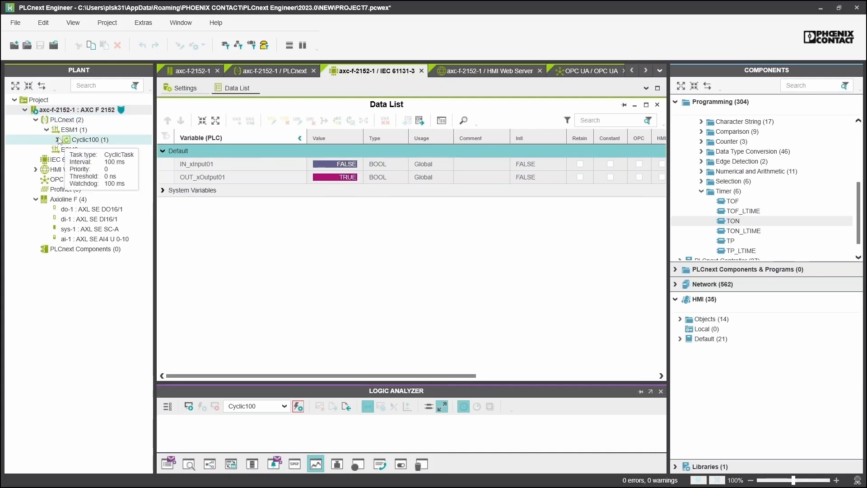
click(57, 139)
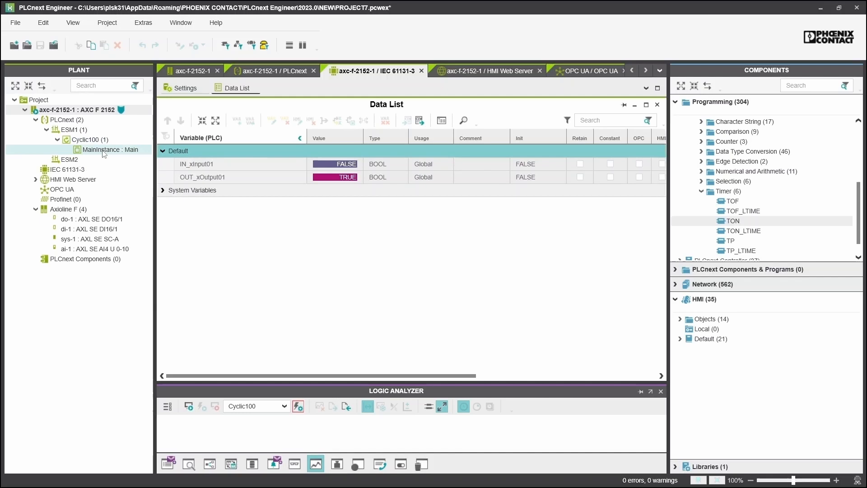
click(131, 152)
double_click(133, 152)
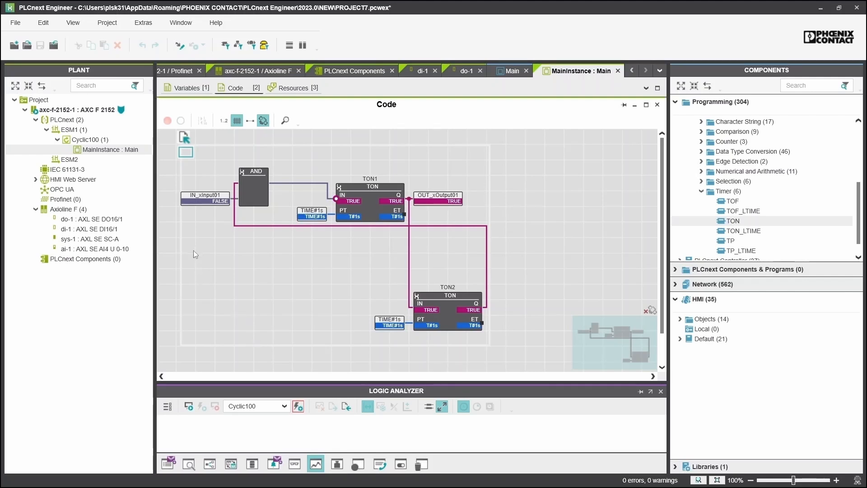
Open the axc-f-2152-1 Cockpit, attach to the runtime, and select Main in the Components list
mouse_move(213, 213)
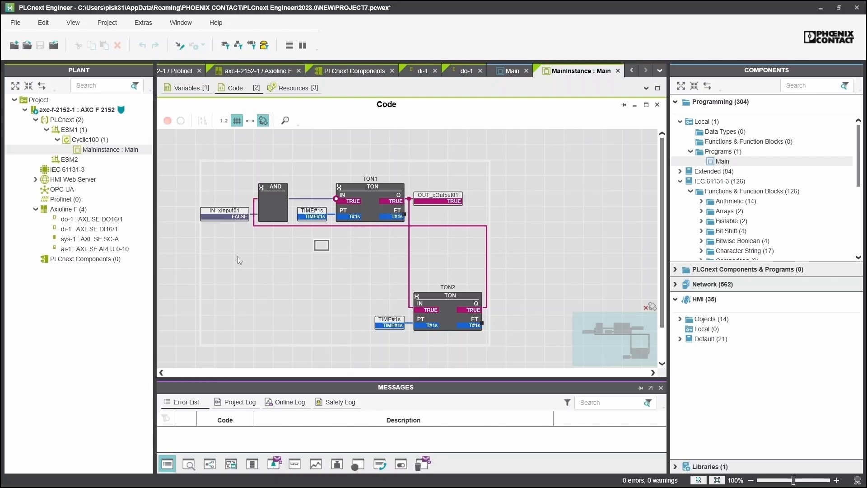
double_click(104, 110)
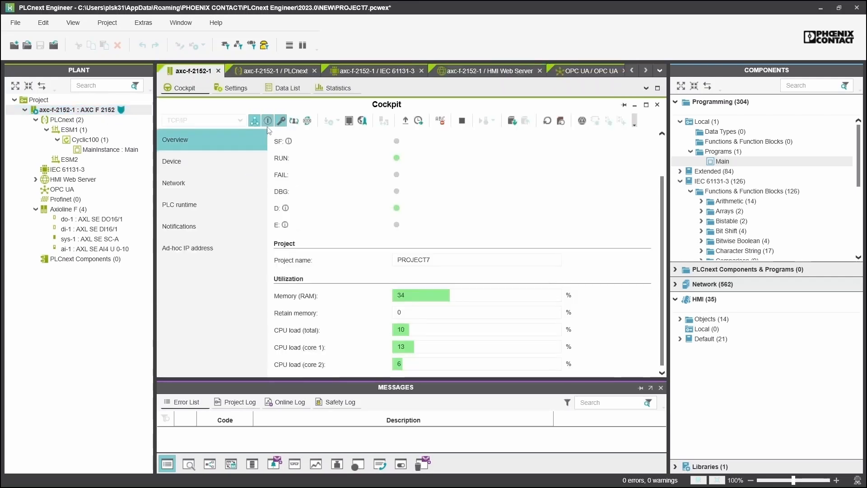
click(268, 121)
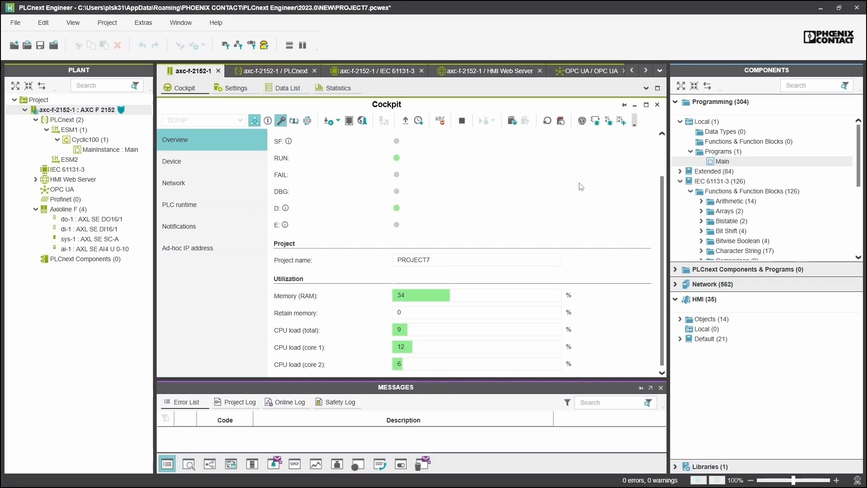
click(718, 161)
Open Main's code and insert an OR block on the wire from IN_xInput01 to AND
double_click(718, 162)
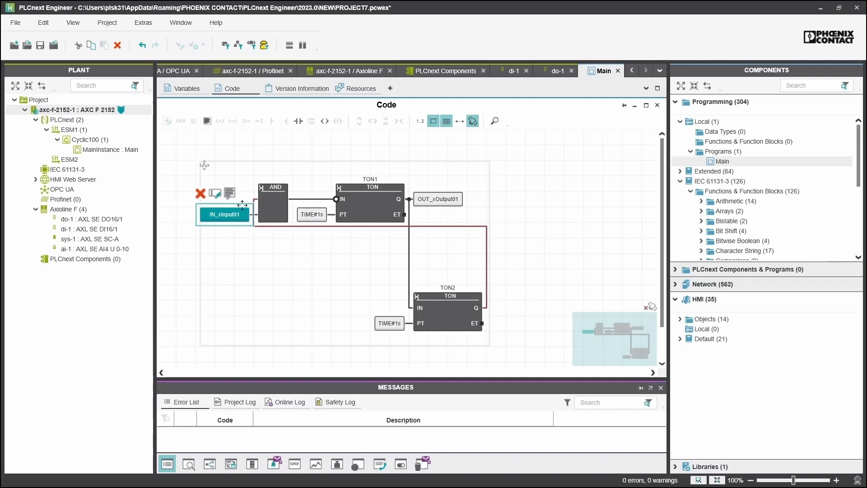
drag(243, 215, 198, 212)
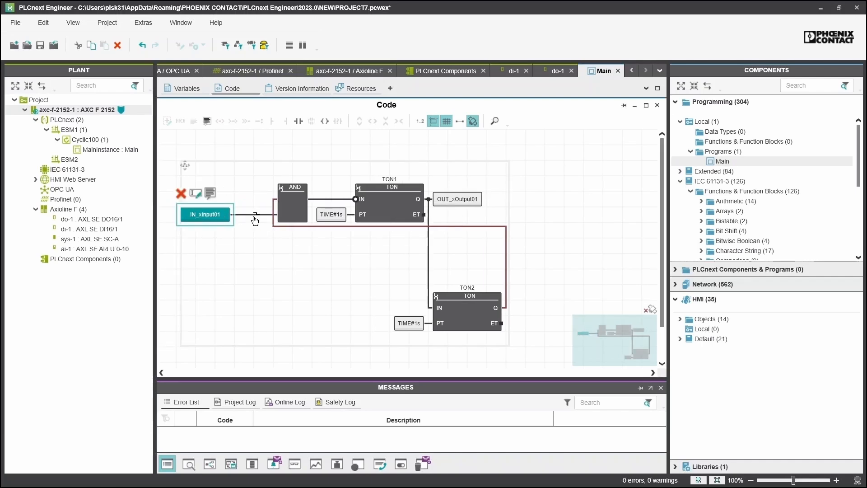
click(254, 218)
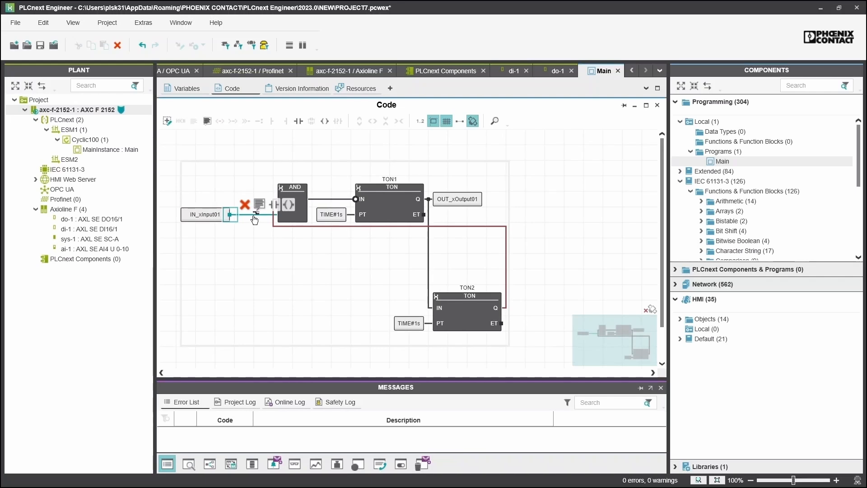
double_click(254, 218)
key(Return)
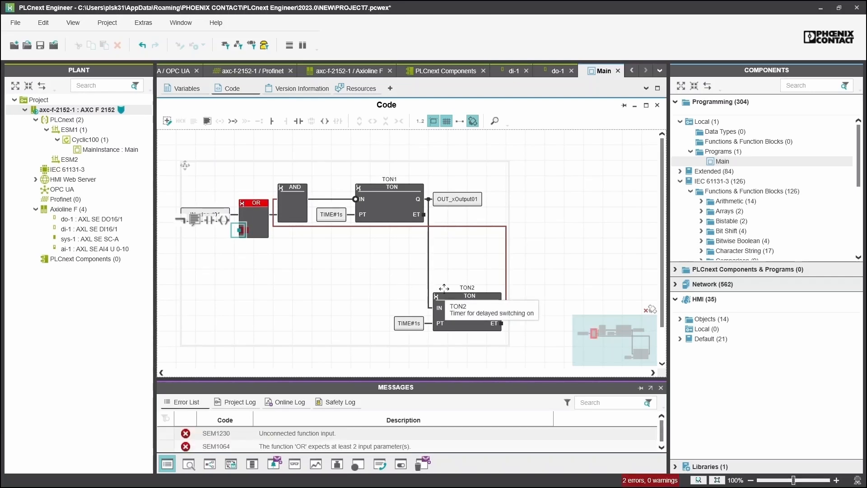
Connect a new HMI_Input variable to the OR block's second input
text(HMI)
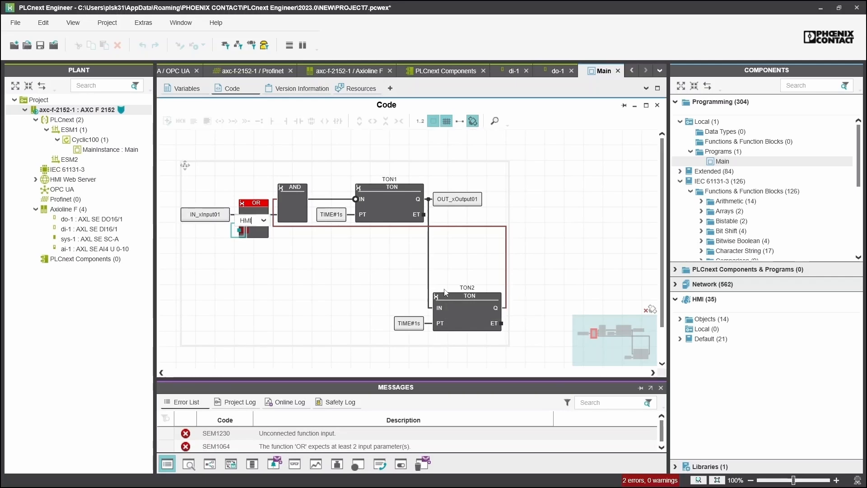
text(_Input)
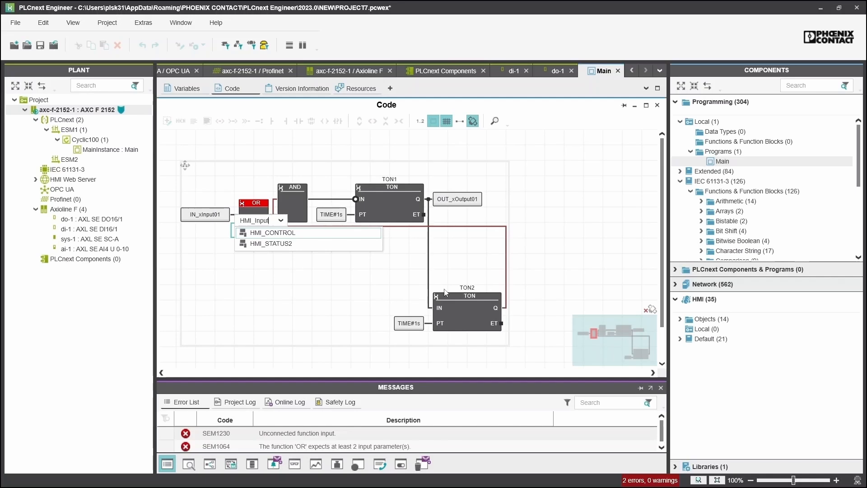
key(Return)
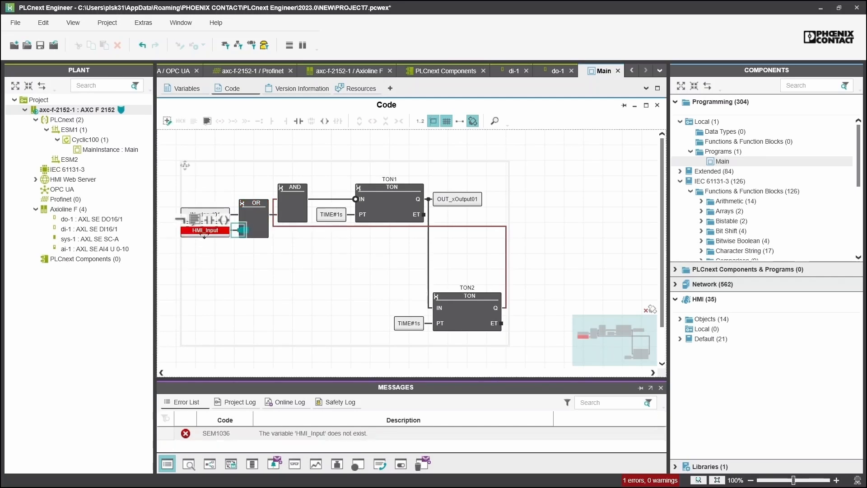
click(204, 235)
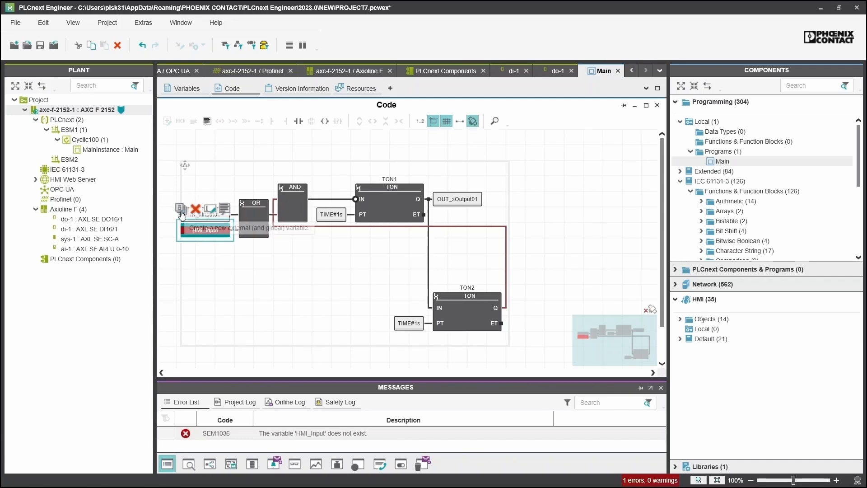
Flag HMI_Input for HMI access in Main's variables table, then open the HMI Web Server settings
click(185, 89)
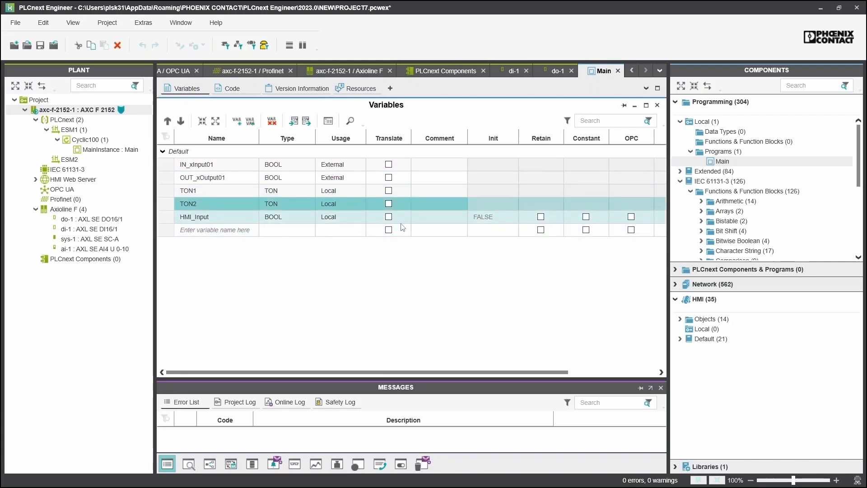
drag(496, 373, 600, 373)
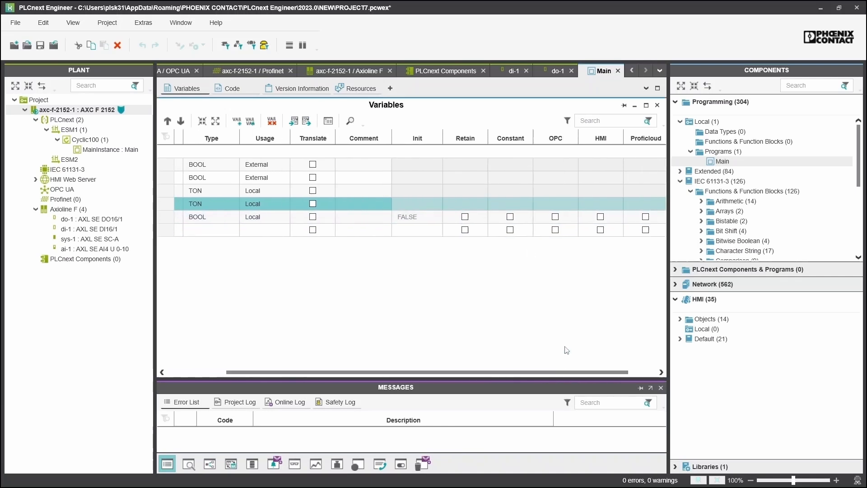
click(600, 217)
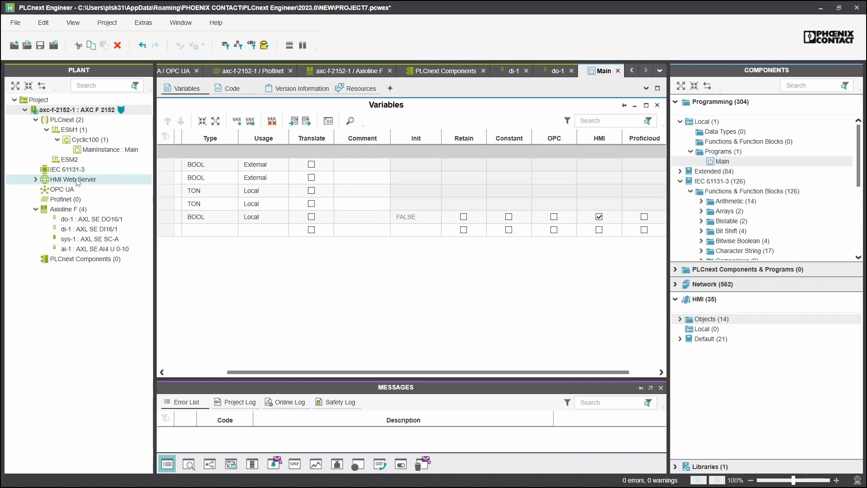
double_click(91, 180)
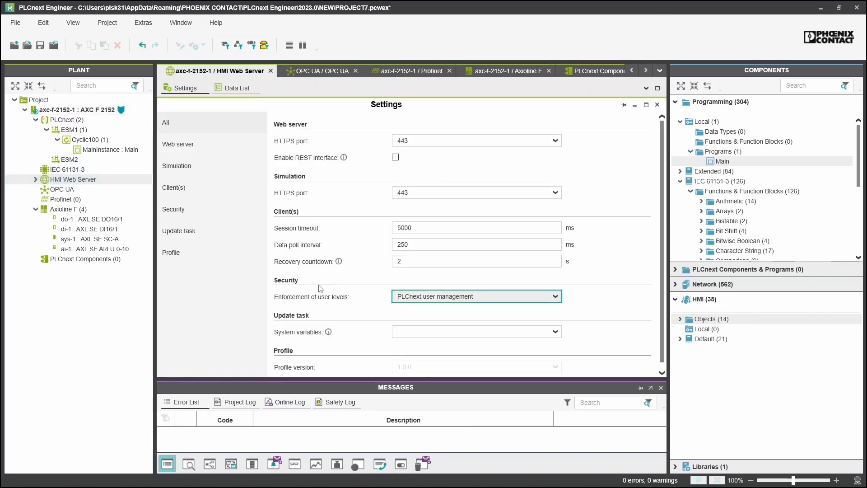
Set Enforcement of user levels to None and add an HMI Page under HMI Web Server > Application
click(413, 300)
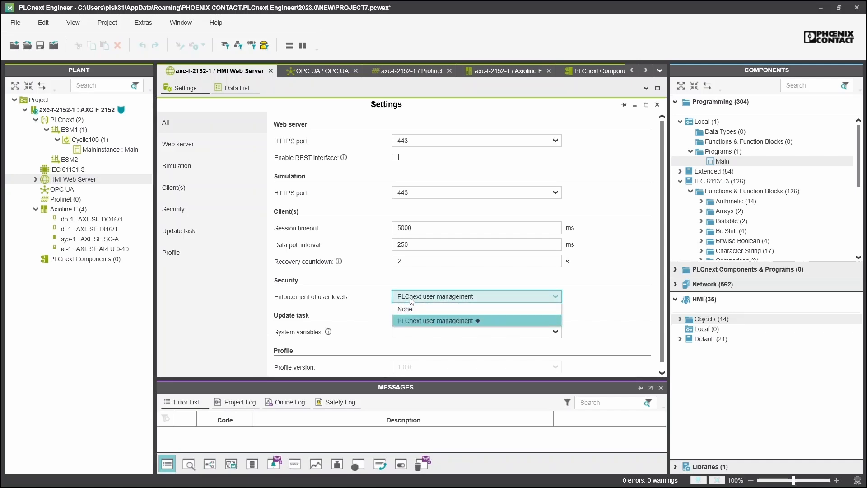
click(510, 309)
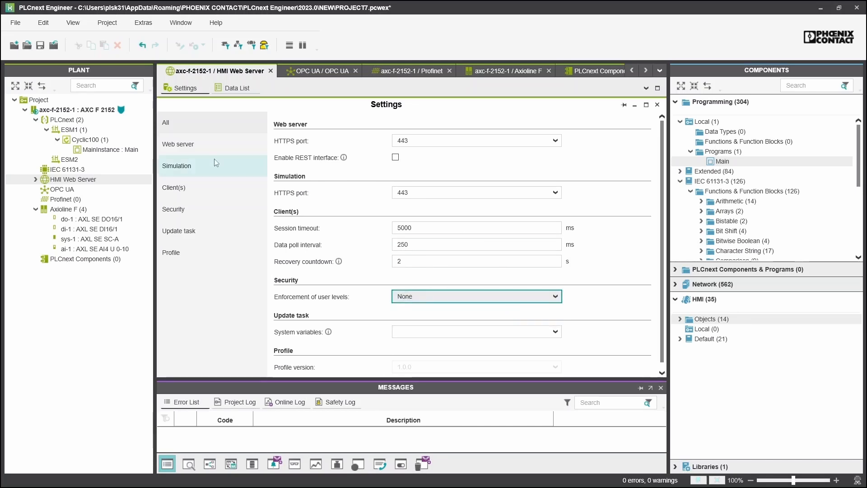
click(41, 178)
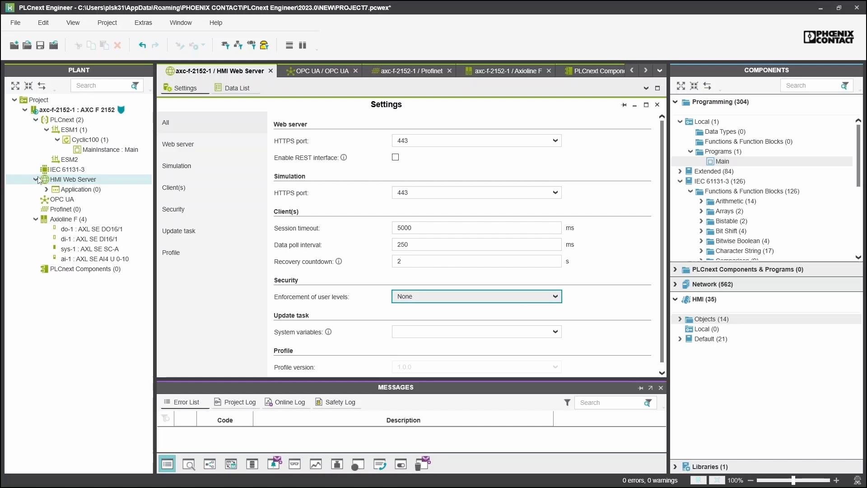
right_click(83, 191)
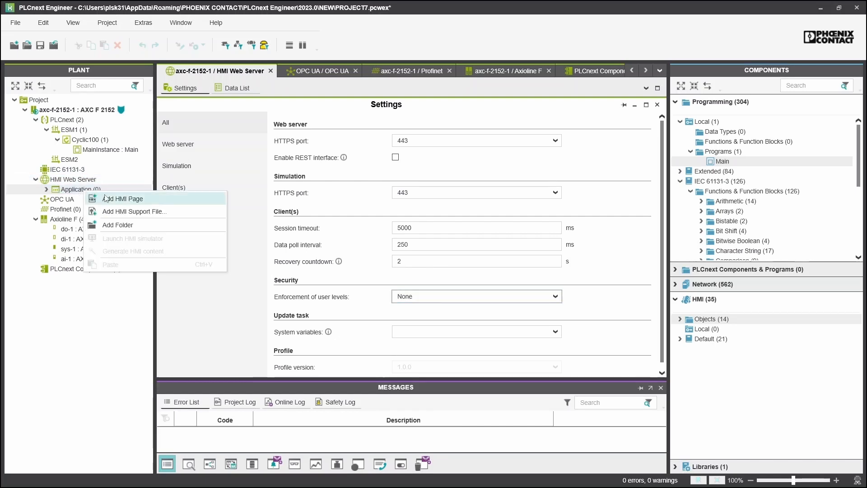
click(144, 200)
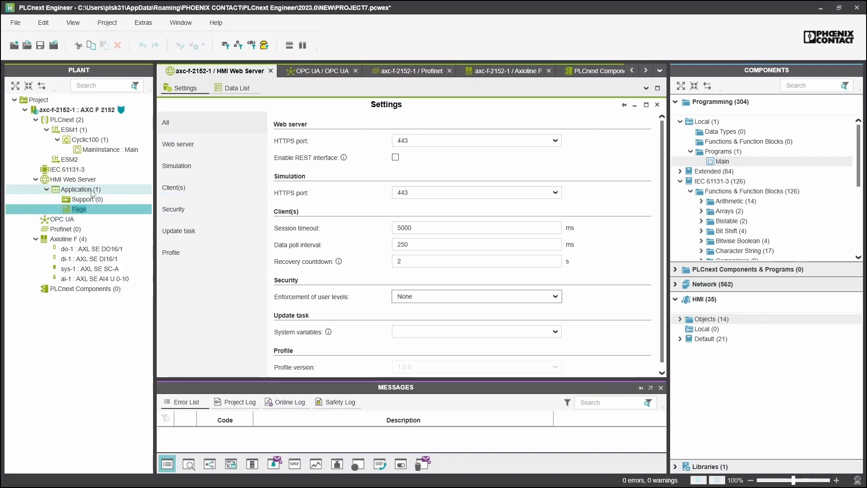
Open the new Page and set its background fill to light grey
double_click(75, 209)
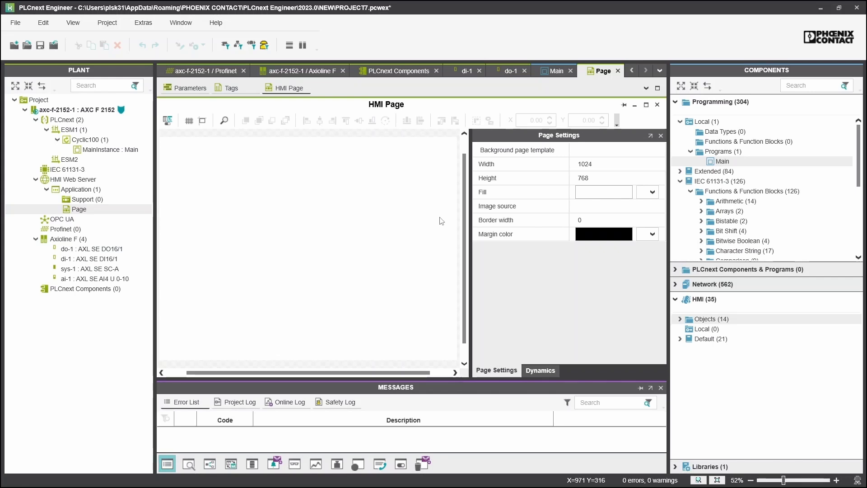
click(654, 194)
click(655, 219)
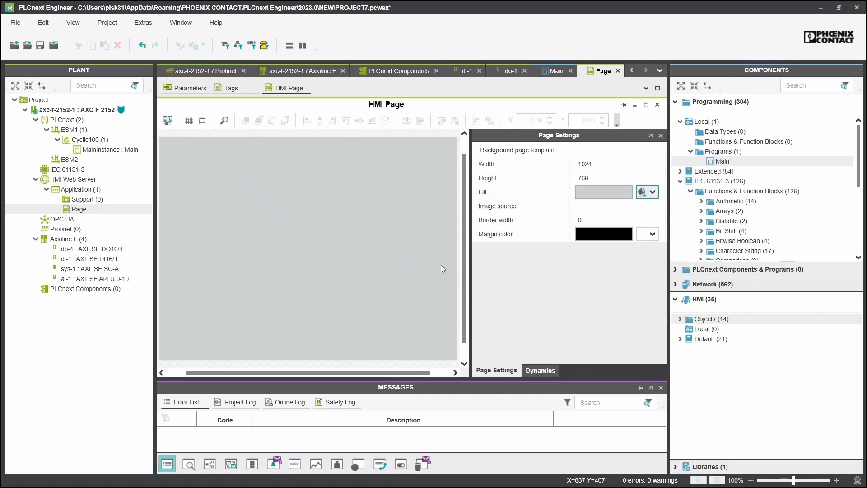
Place an ellipse circle and a square rectangle to its right, then select the circle
click(681, 319)
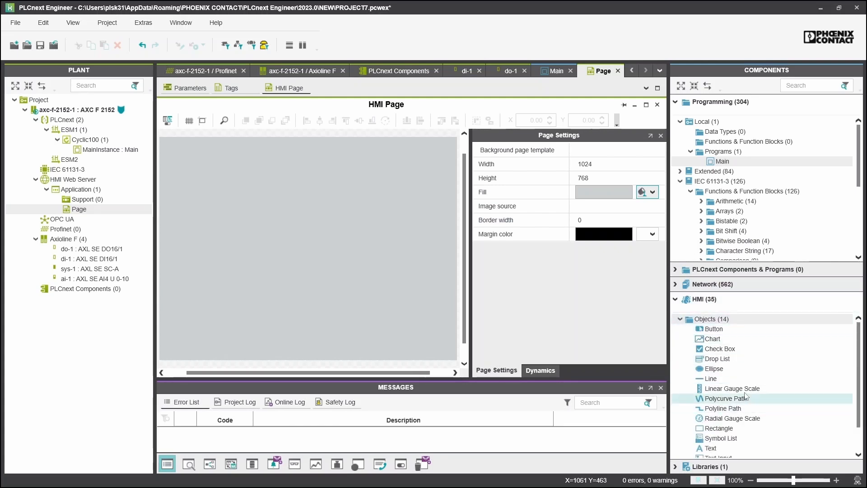
drag(714, 373, 252, 284)
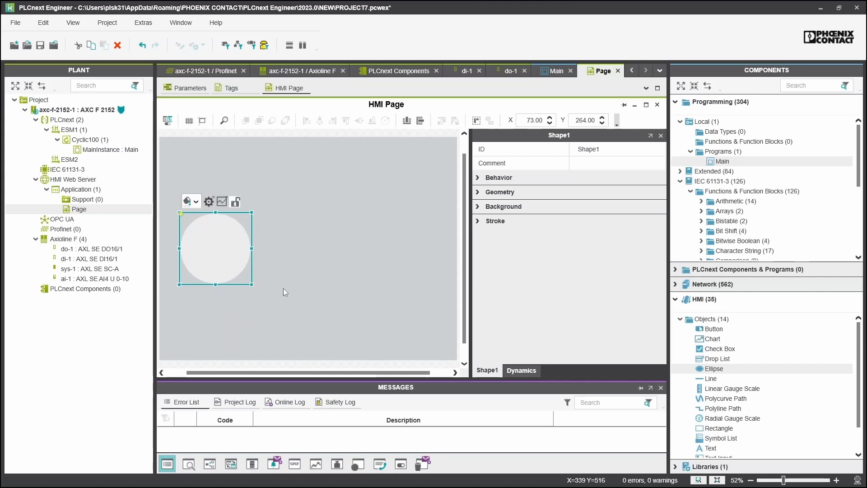
click(718, 430)
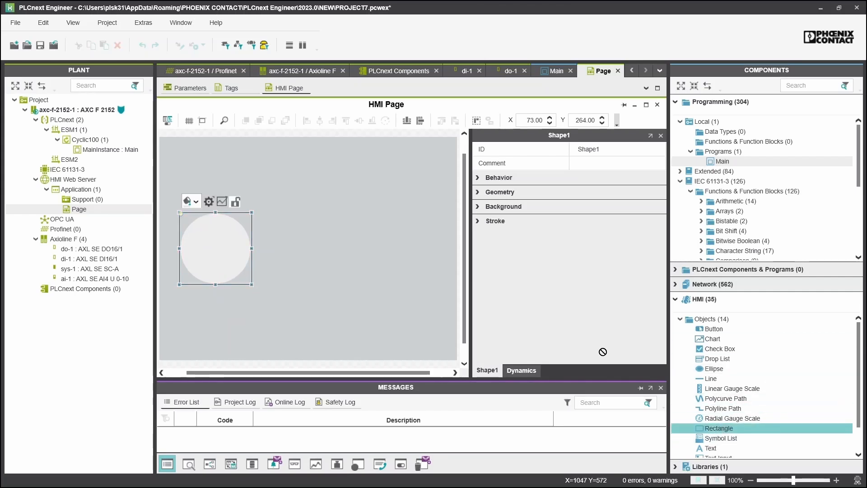
mouse_move(353, 221)
mouse_down()
mouse_move(428, 291)
mouse_move(389, 262)
mouse_up()
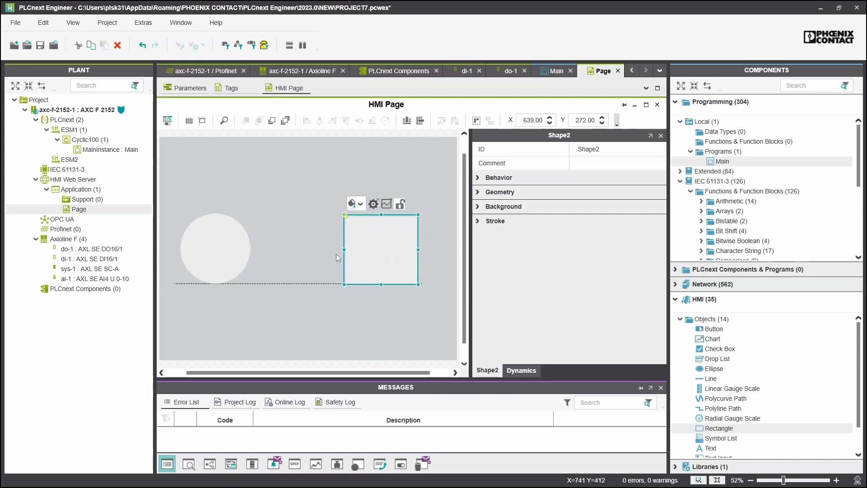
click(283, 300)
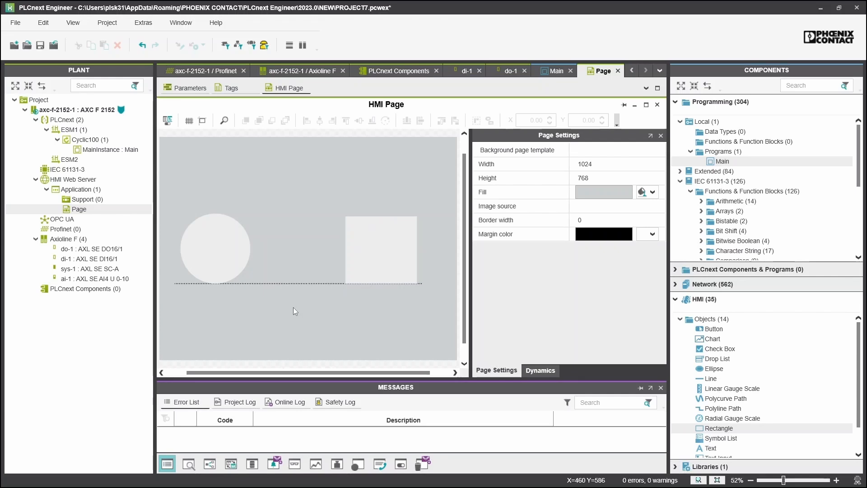
click(214, 246)
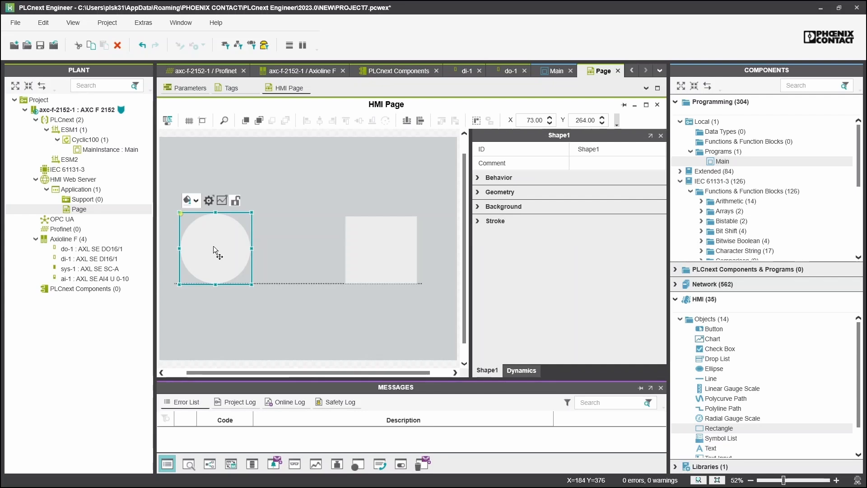
Add an Action on Click dynamic to the circle that toggles MainInstance.HMI_Input
click(515, 370)
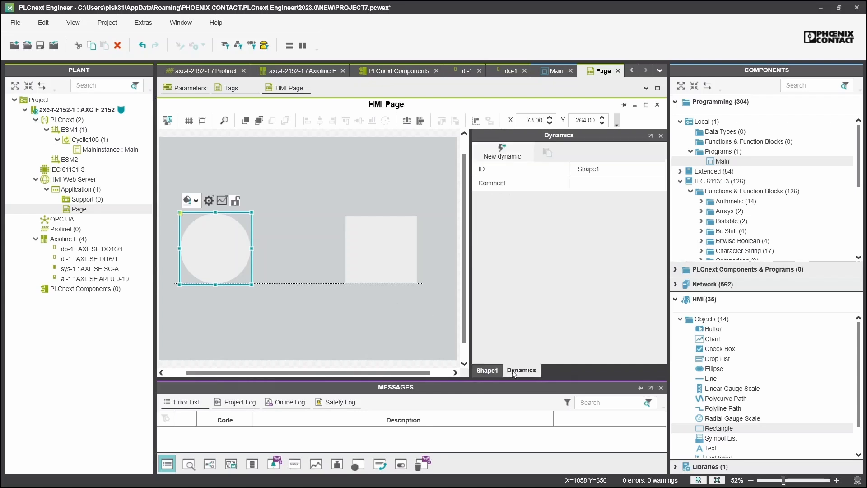
click(502, 155)
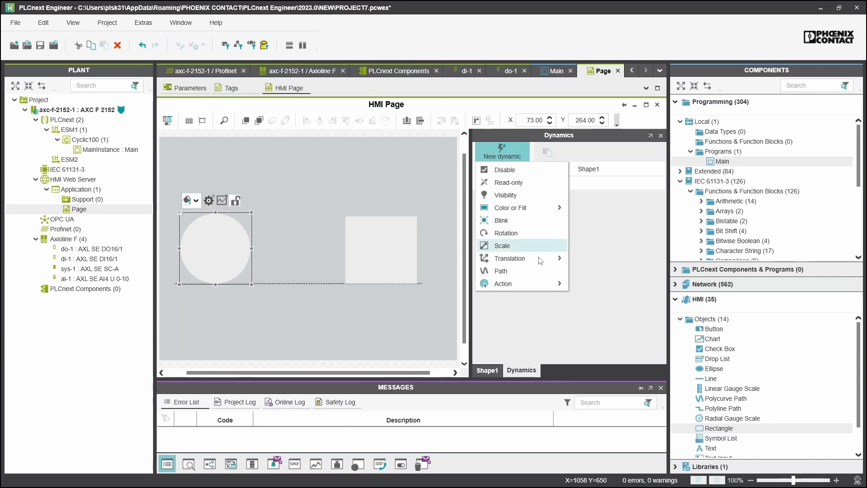
mouse_move(539, 288)
click(624, 308)
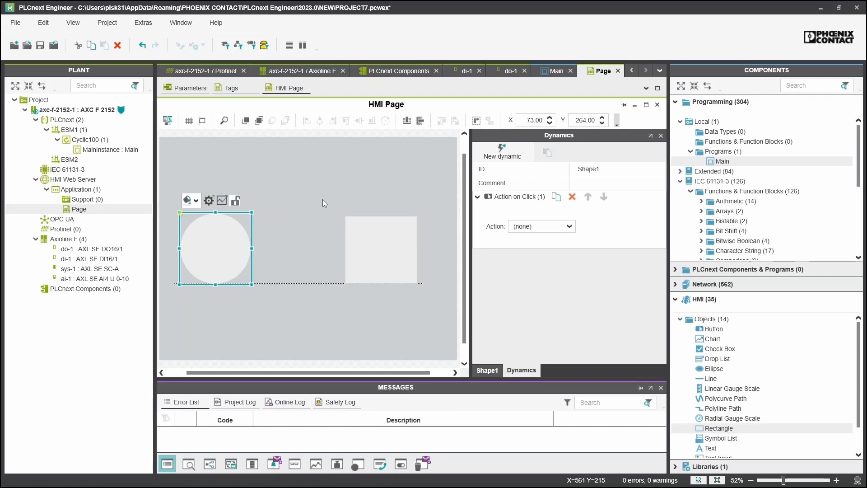
click(542, 227)
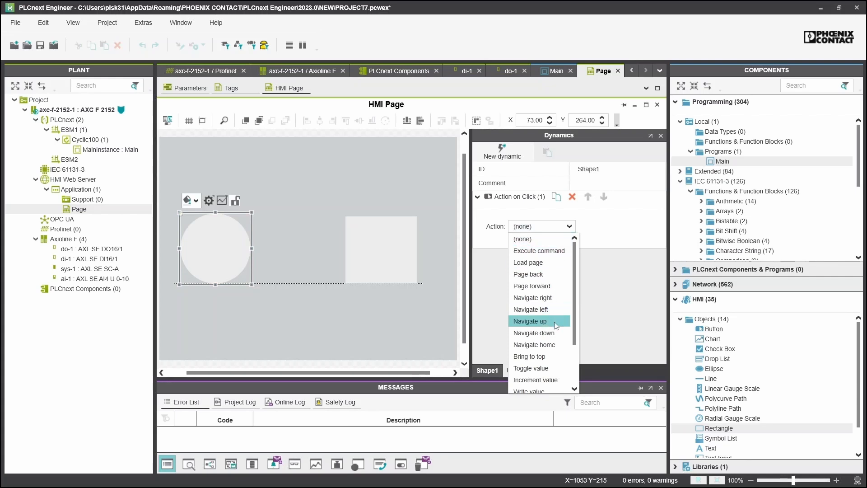
scroll(562, 350, down, 2)
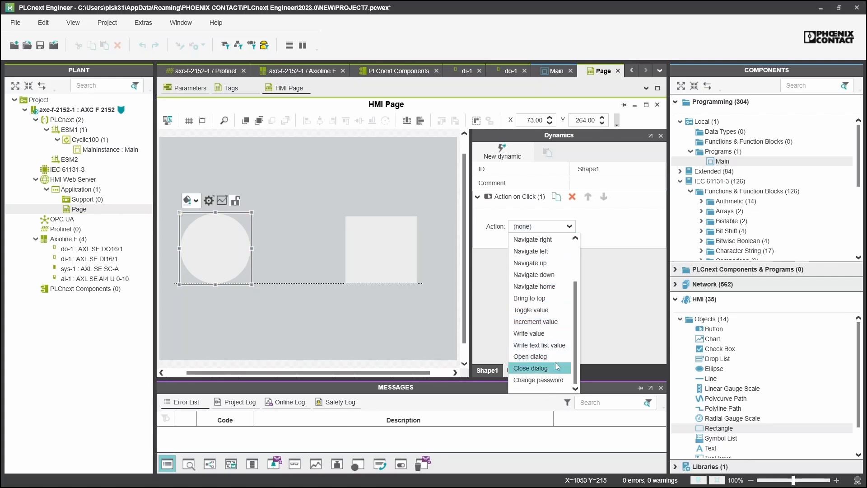
click(557, 311)
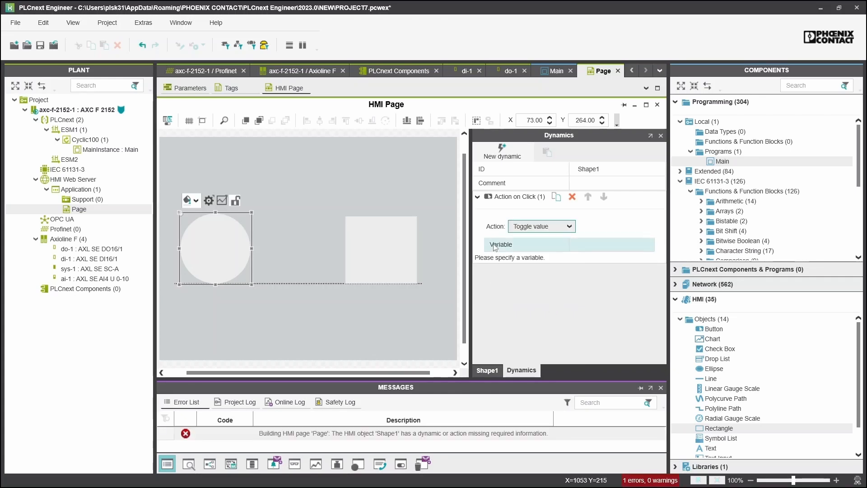
click(616, 245)
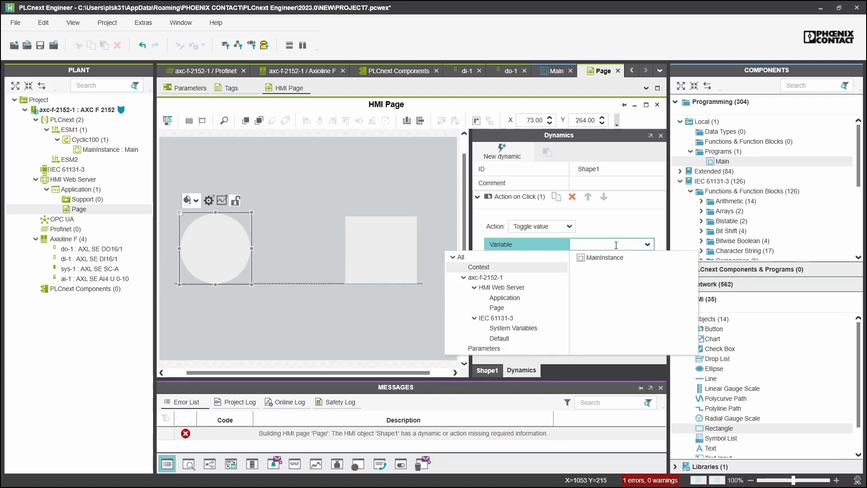
click(637, 262)
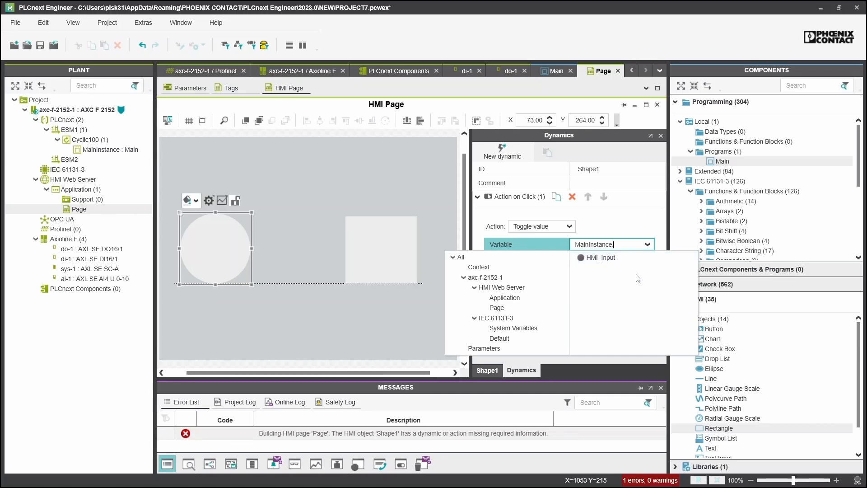
click(612, 258)
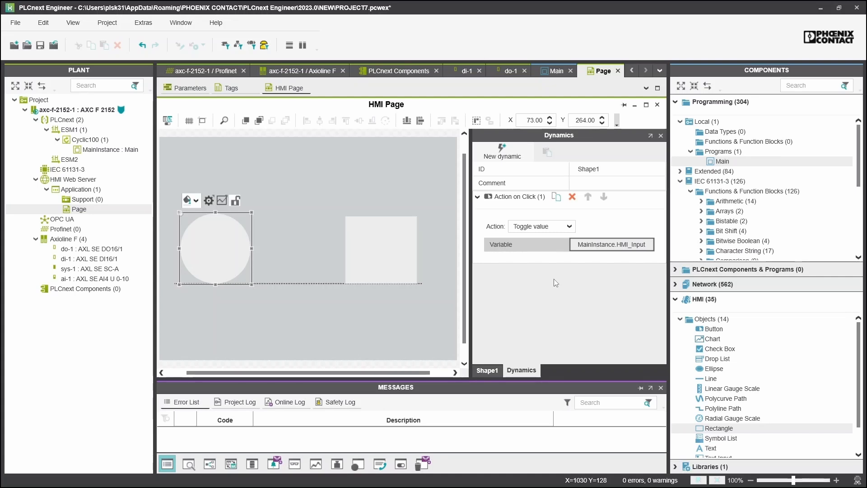
click(512, 156)
Add a Fill dynamic to the circle driven by MainInstance.HMI_Input
mouse_move(529, 207)
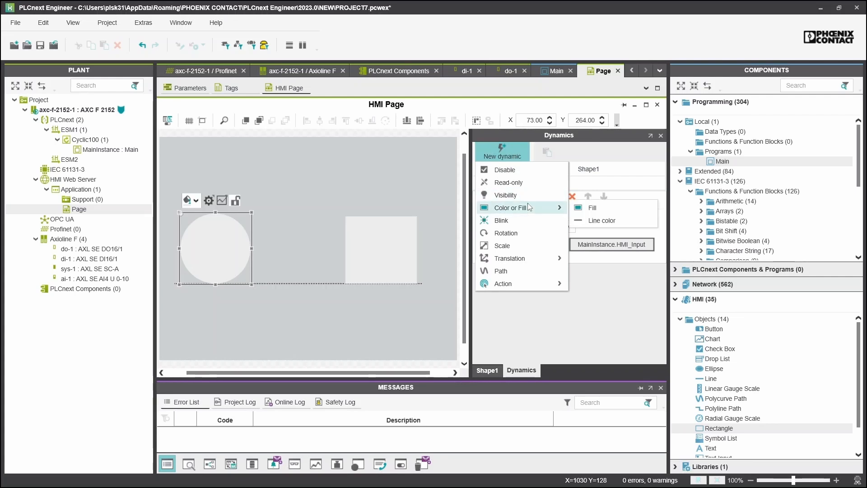
click(612, 209)
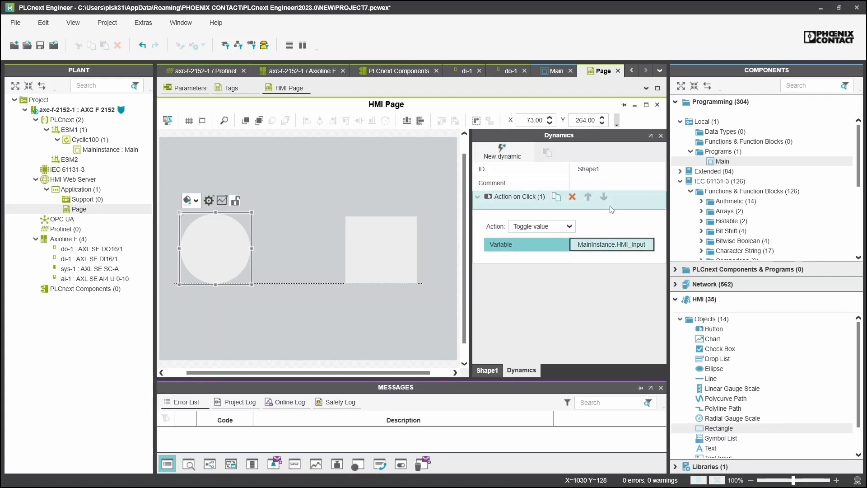
click(594, 231)
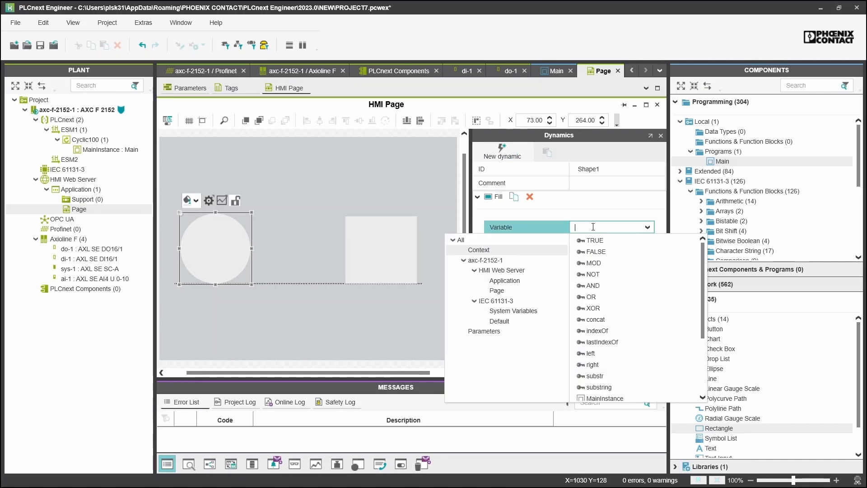
click(601, 399)
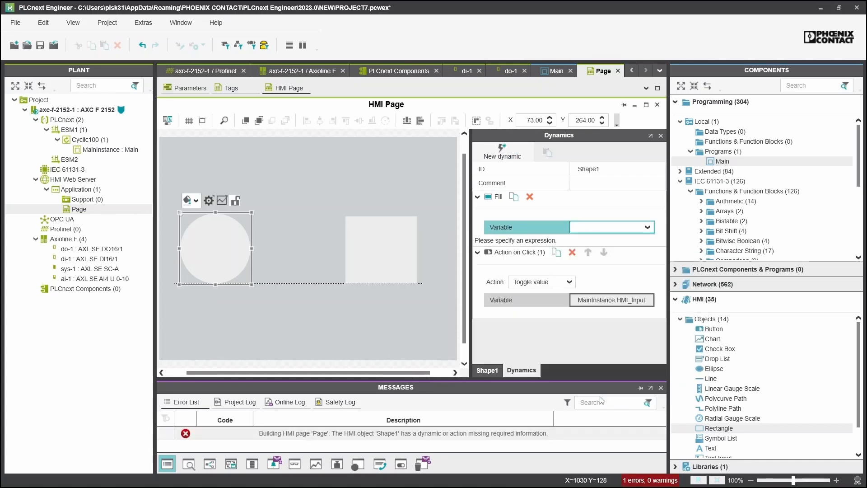
text(.)
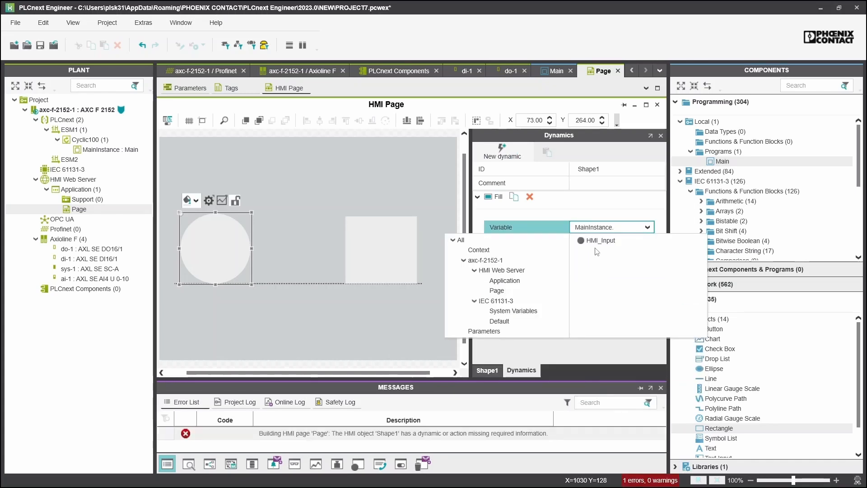
click(597, 242)
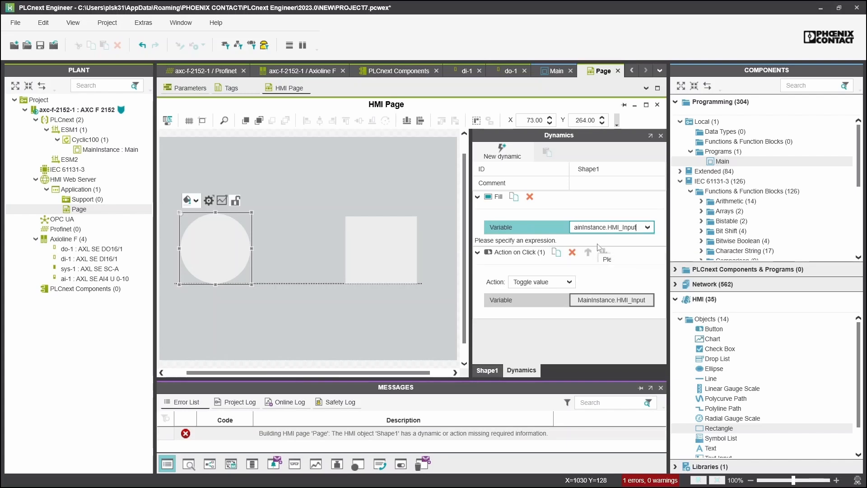
key(Return)
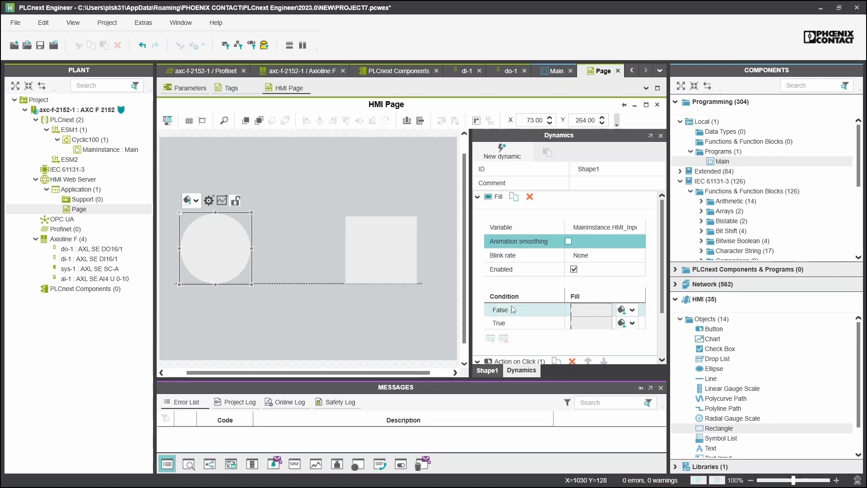
Set the circle's True fill colour to light green
click(632, 323)
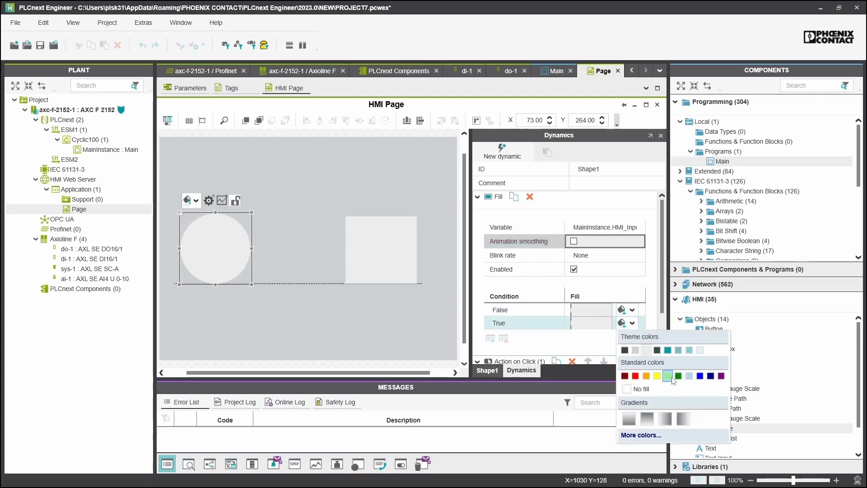
click(667, 375)
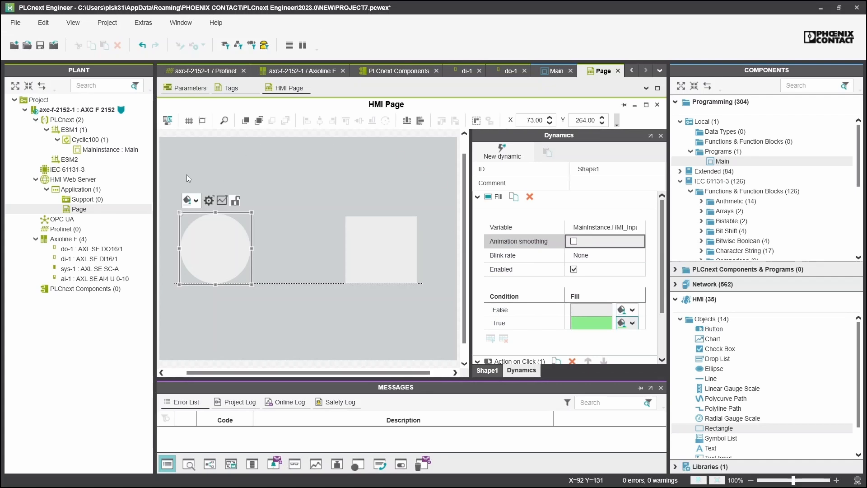
click(395, 256)
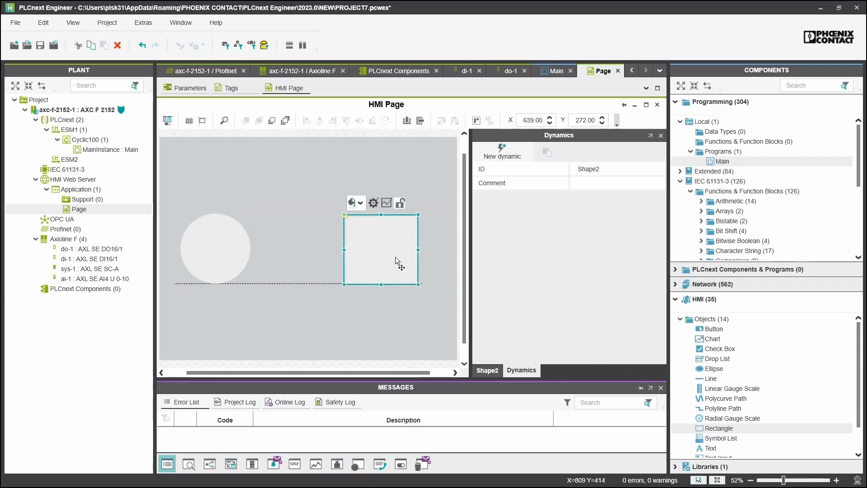
Add a Fill dynamic to the square bound to the OUT_xOutput01 variable
click(502, 151)
mouse_move(533, 212)
click(590, 207)
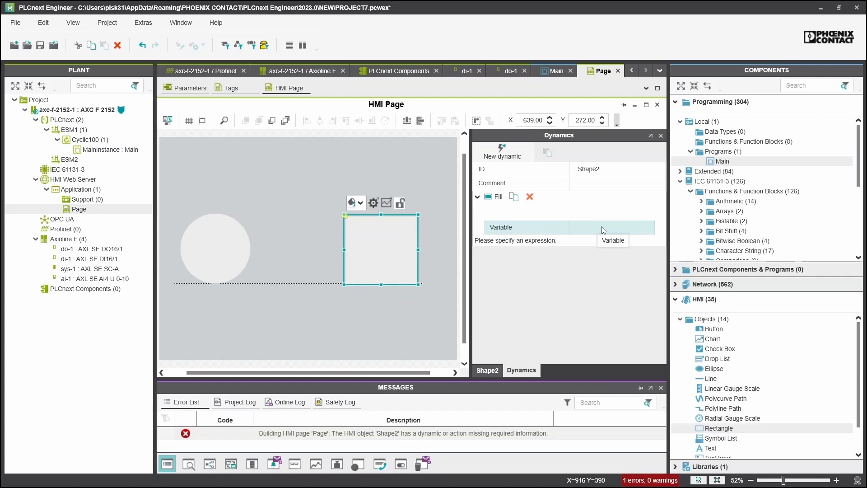
click(601, 226)
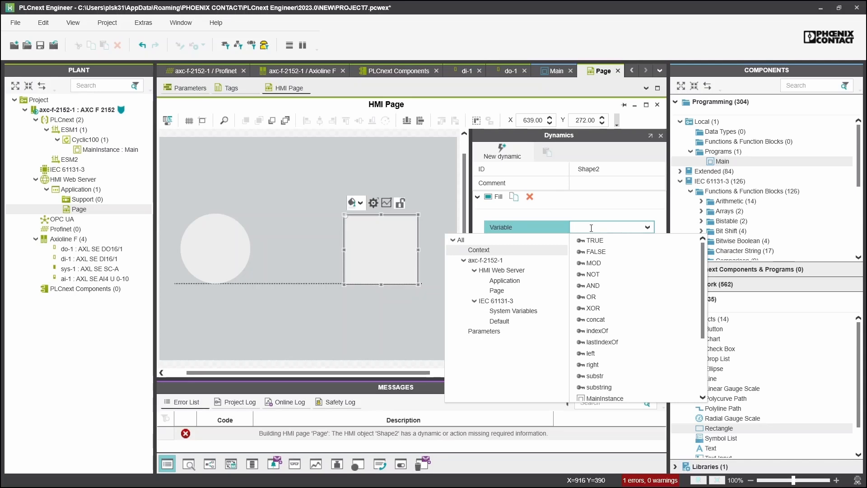
click(502, 303)
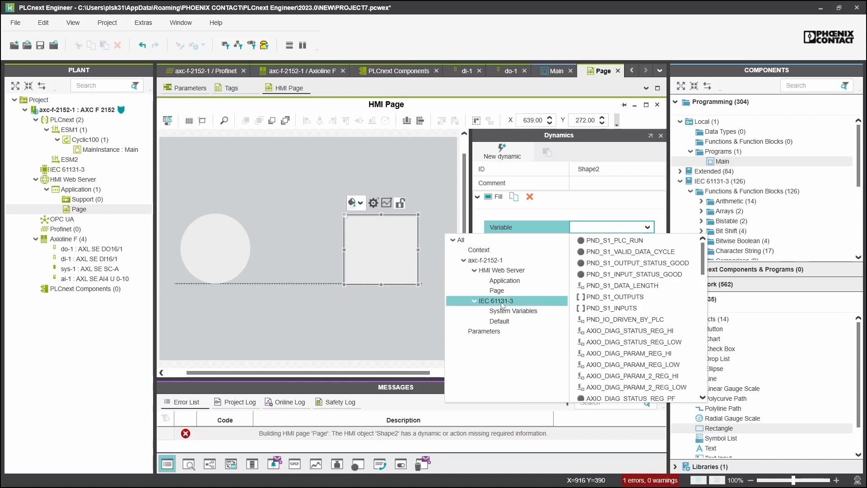
scroll(637, 296, down, 10)
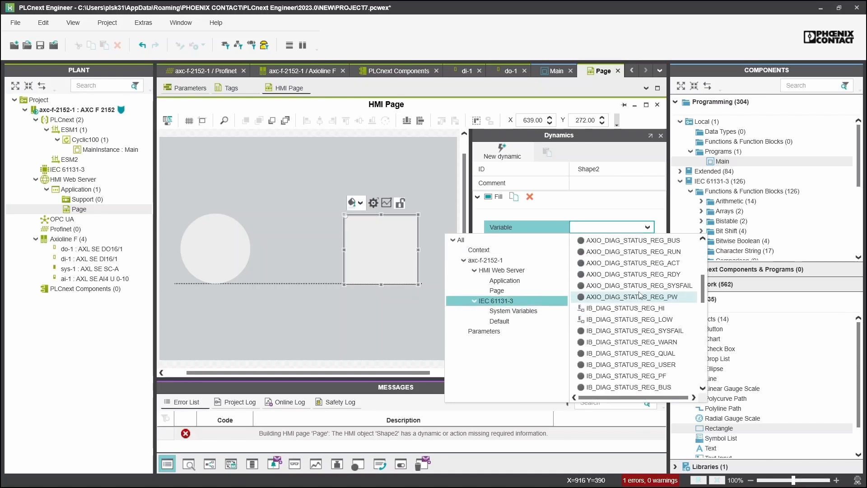
scroll(640, 295, down, 6)
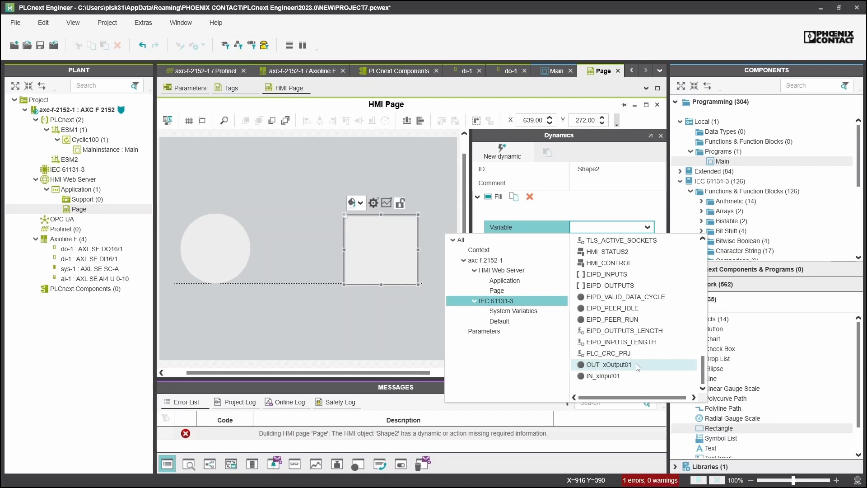
click(631, 364)
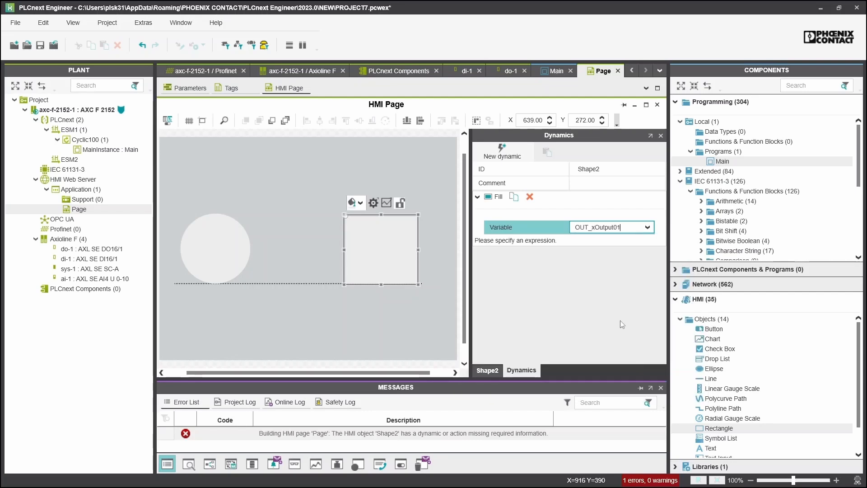
key(Return)
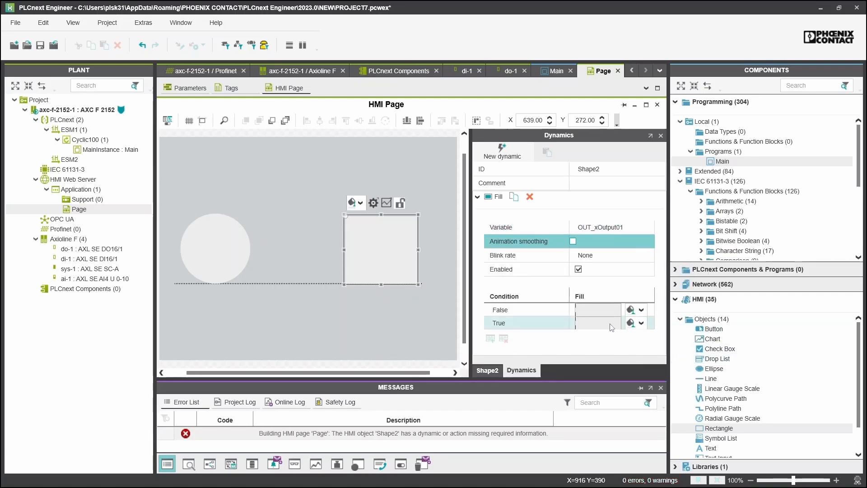
Set the square's fill to red for False and green for True
click(642, 311)
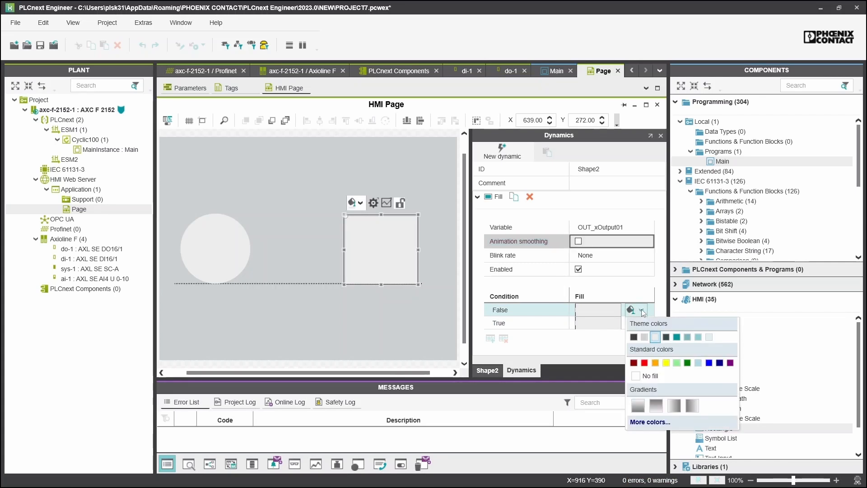
click(645, 362)
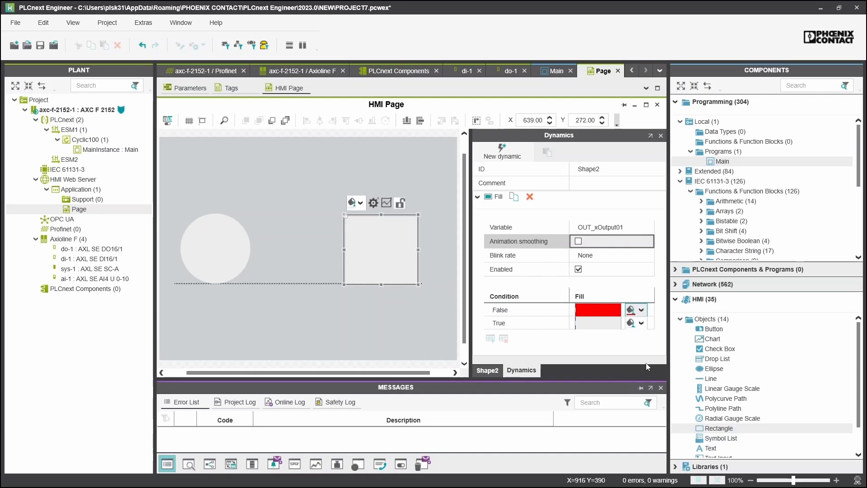
click(641, 323)
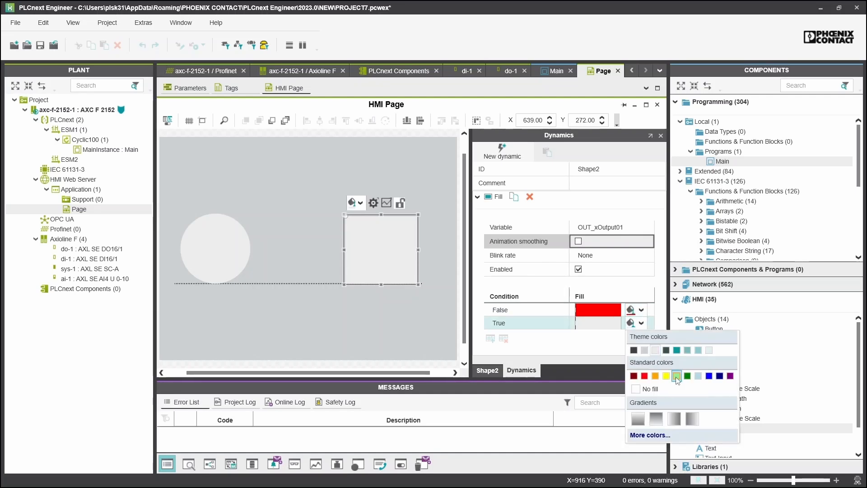
click(687, 377)
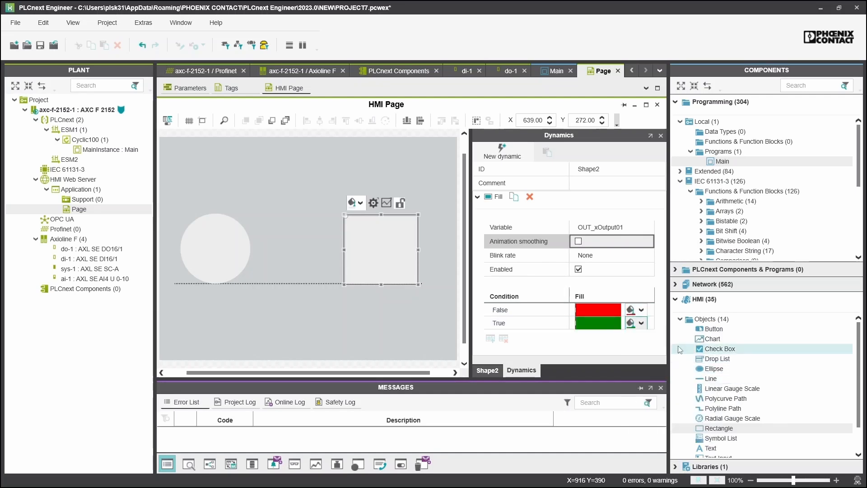
click(422, 323)
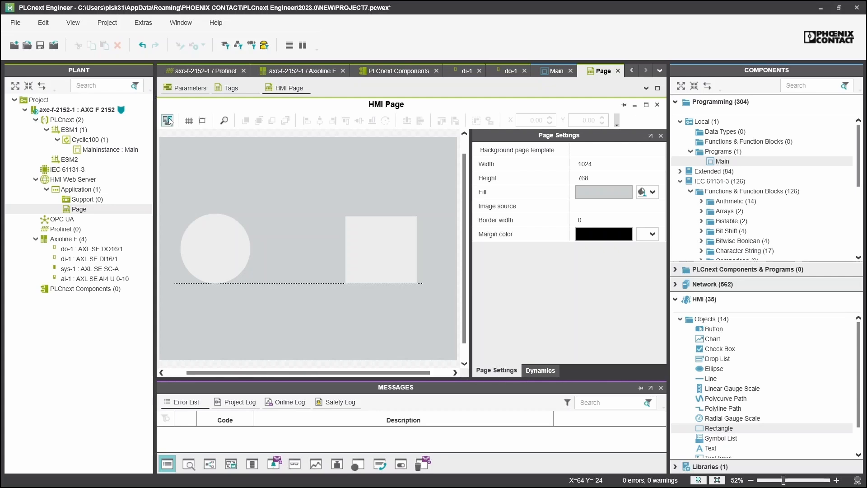
From the controller Cockpit, write the project to the AXC F 2152 and start execution
double_click(52, 111)
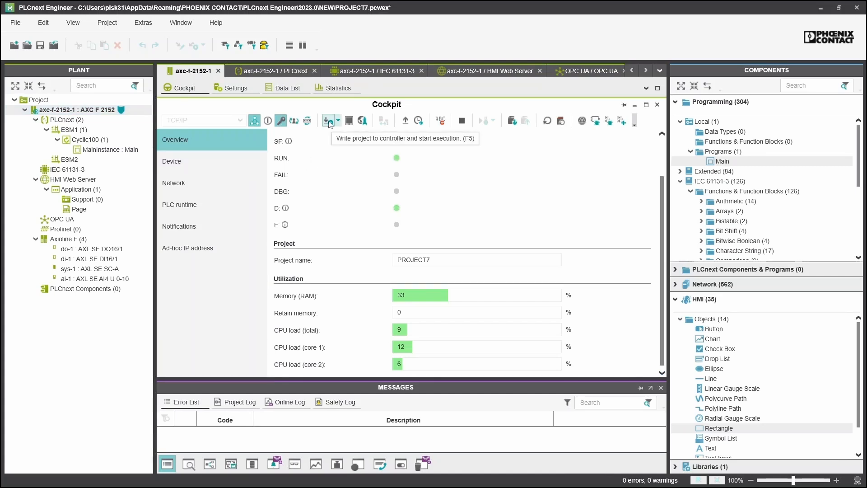
click(329, 124)
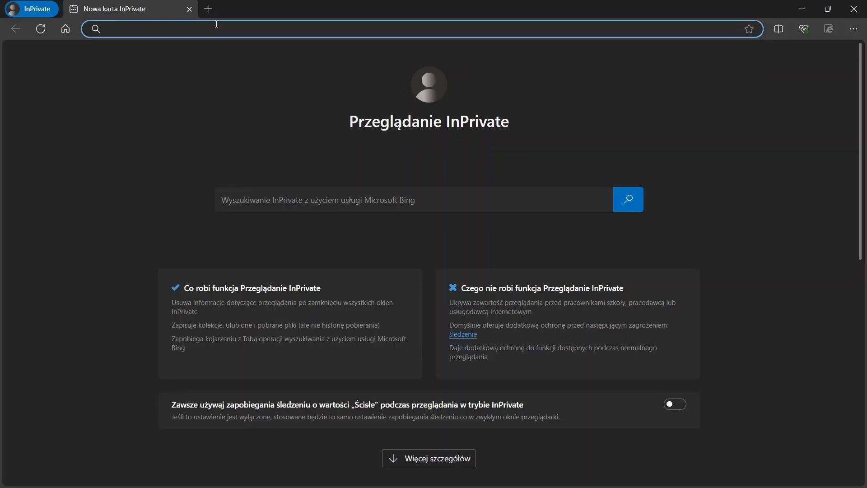
Load the controller's HMI page at 192.168.1.10 in Edge and toggle the circle on
text(192.1)
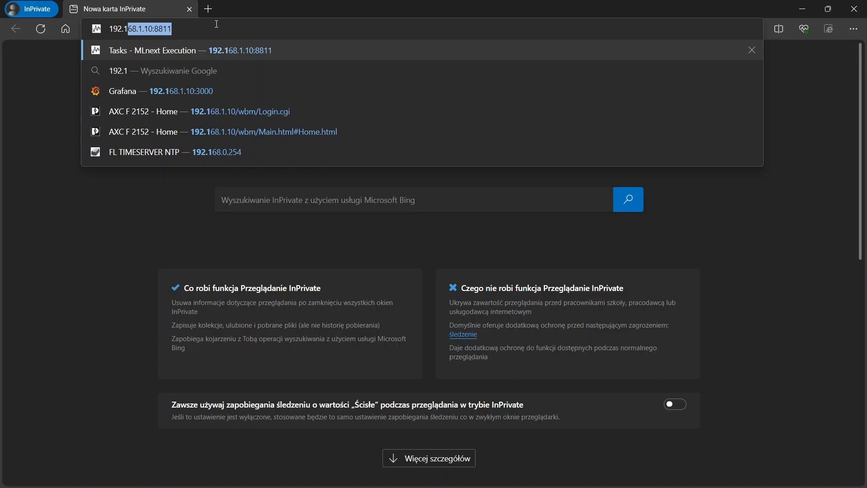
text(68.1.)
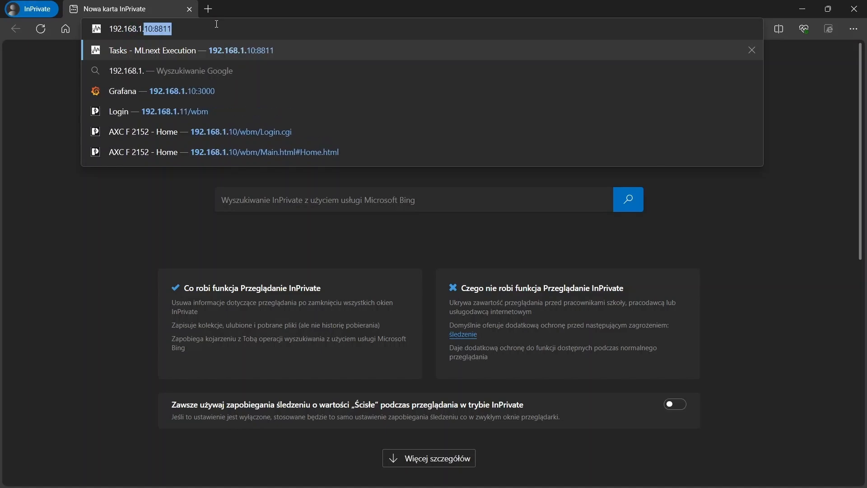
text(10)
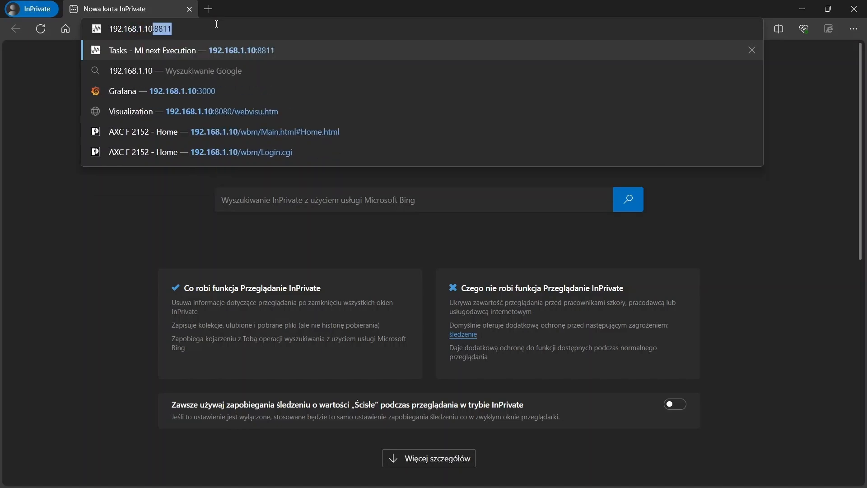
key(Return)
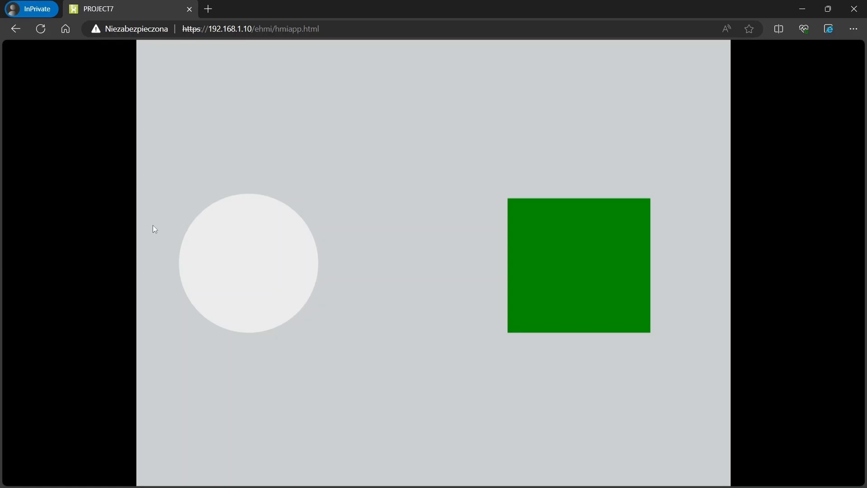
click(260, 276)
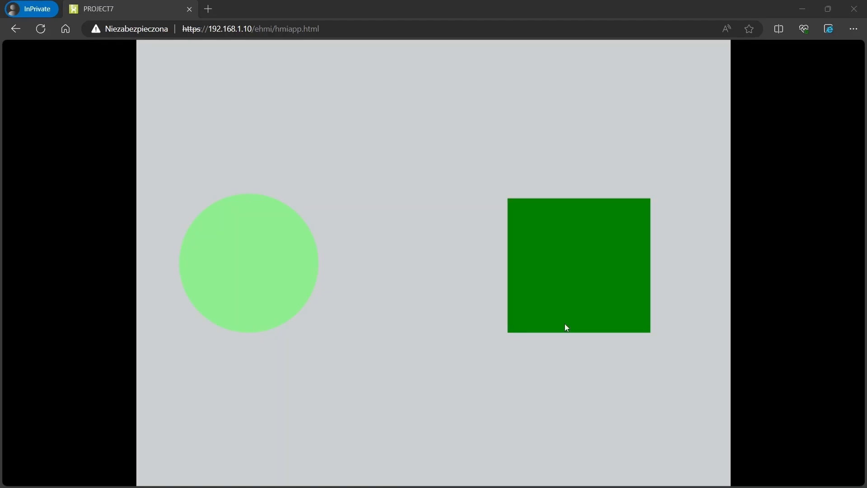
Back in PLCnext Engineer, open MainInstance : Main to watch HMI_Input live
key(alt+Tab)
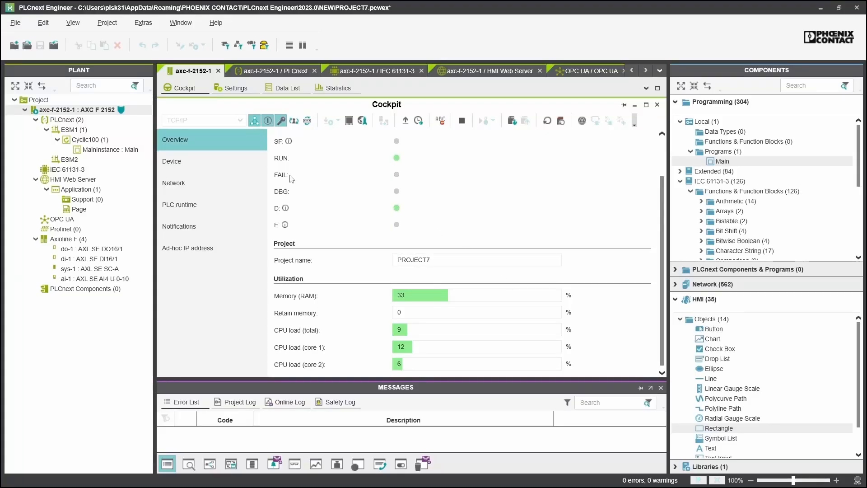
click(102, 151)
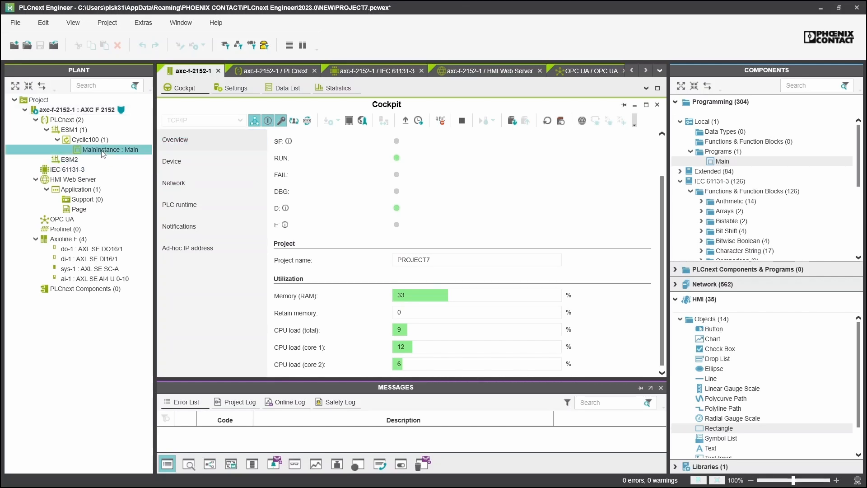
double_click(102, 151)
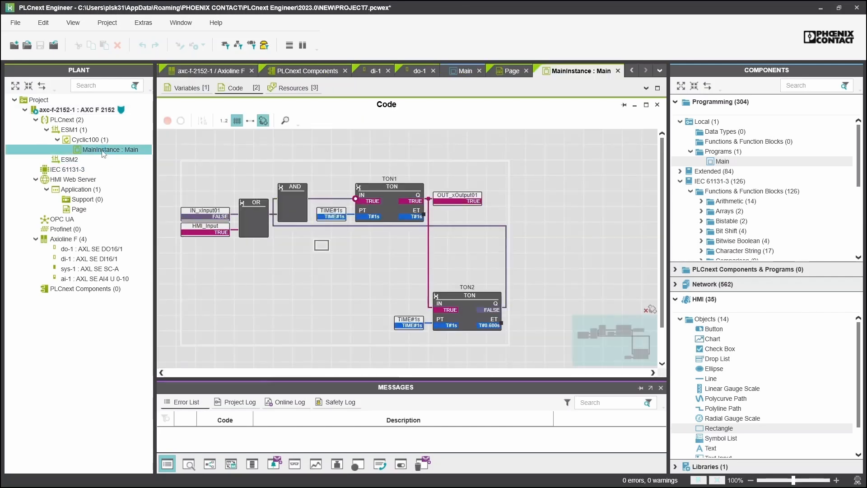